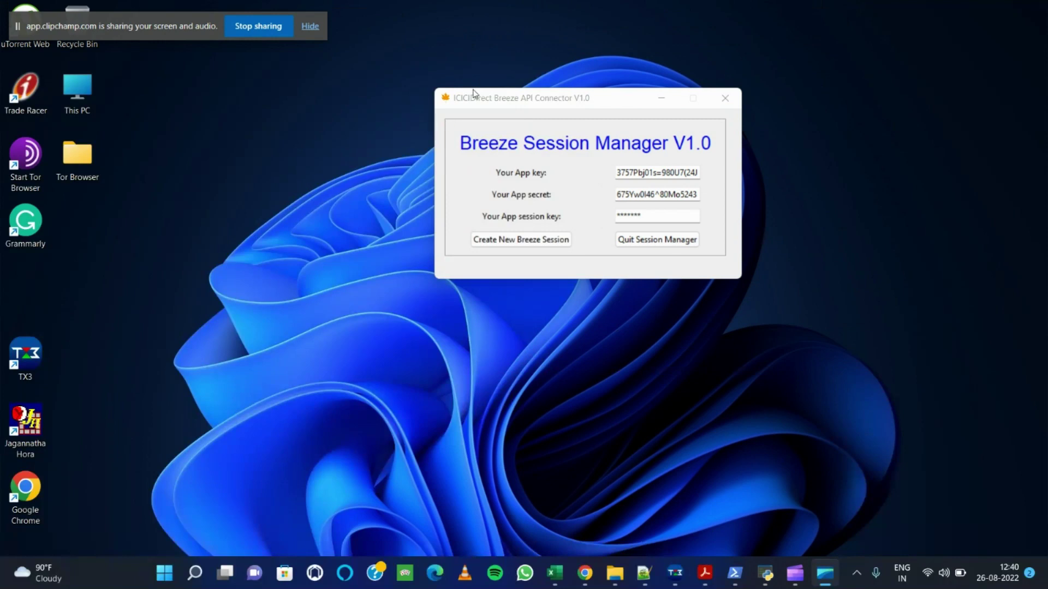
Step: Switch to Chrome to examine the NIFTYU2022 five-minute chart in TradingView, and return to the session manager
{"action": "left_click_drag", "start_coordinate": [503, 97], "coordinate": [550, 118]}
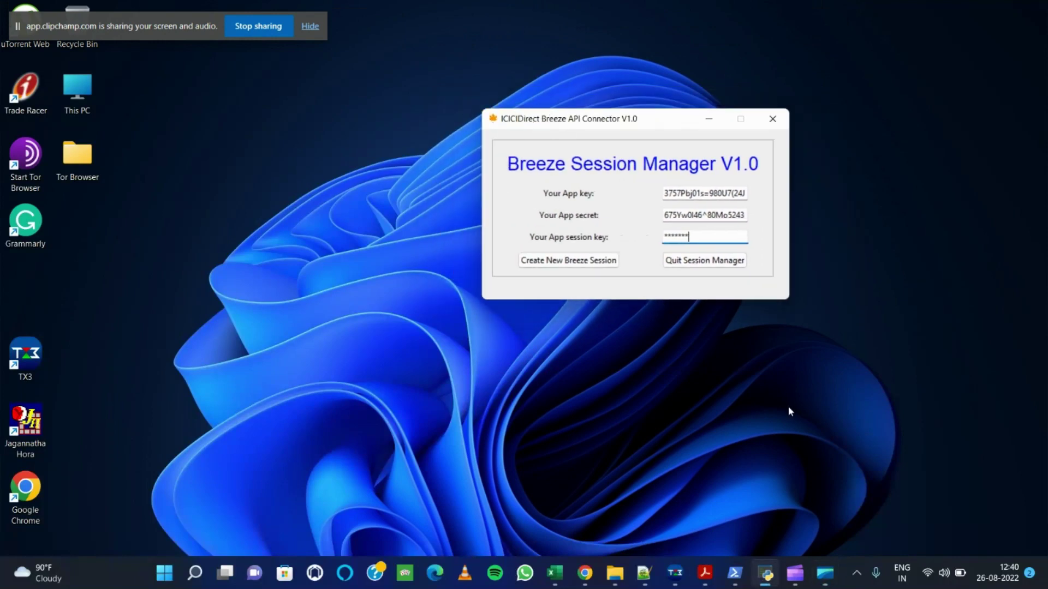
{"action": "left_click", "coordinate": [587, 577]}
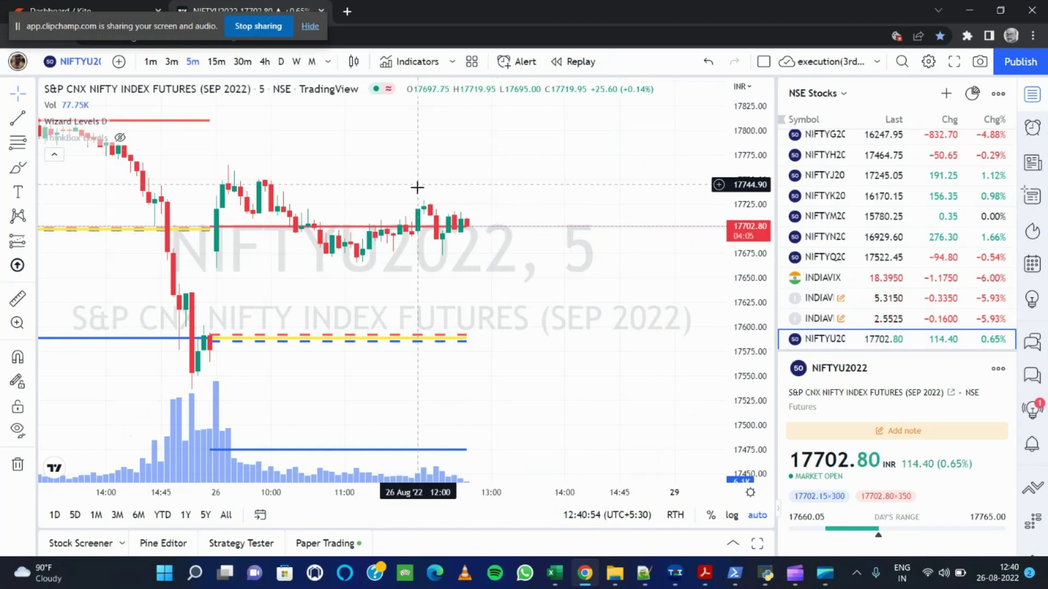
{"action": "scroll", "coordinate": [362, 285], "scroll_direction": "left", "scroll_amount": 5}
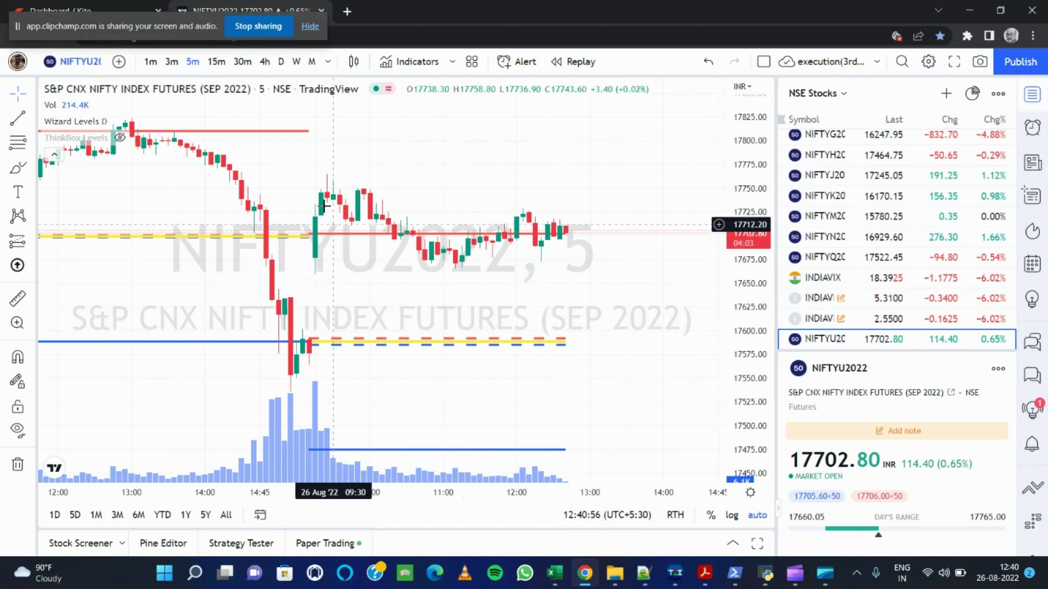
{"action": "left_click_drag", "start_coordinate": [601, 206], "coordinate": [554, 216]}
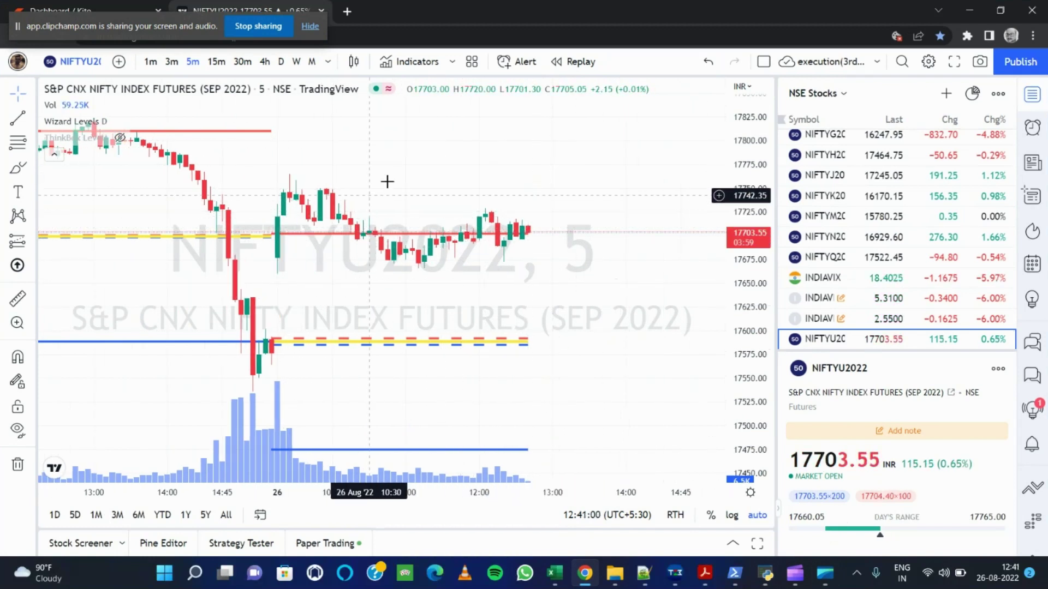
{"action": "left_click", "coordinate": [972, 12]}
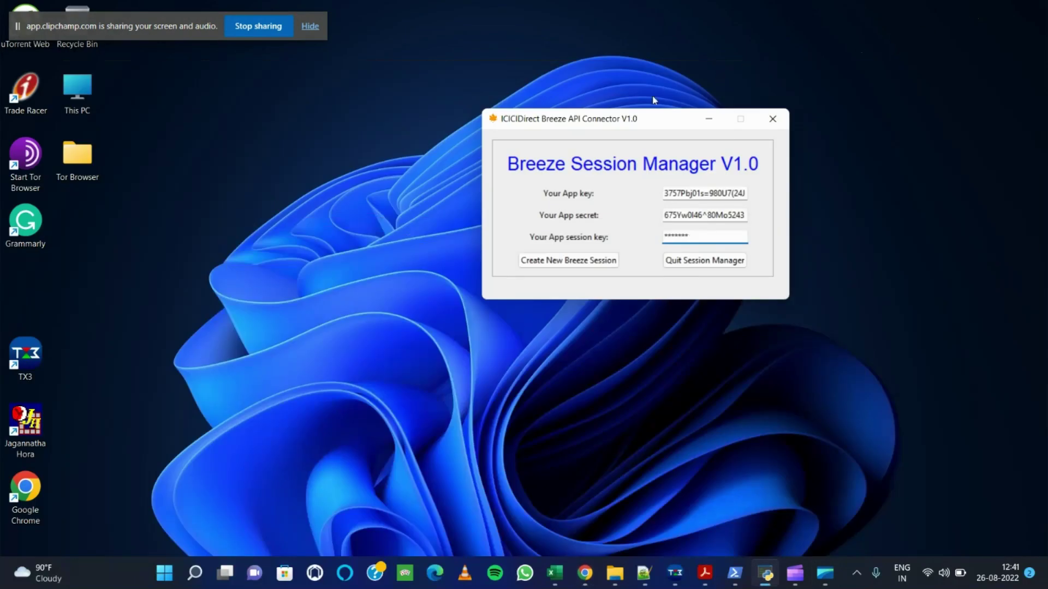
Step: Create a new Breeze session and move its window away from the session manager's lower edge
{"action": "left_click_drag", "start_coordinate": [584, 125], "coordinate": [538, 187]}
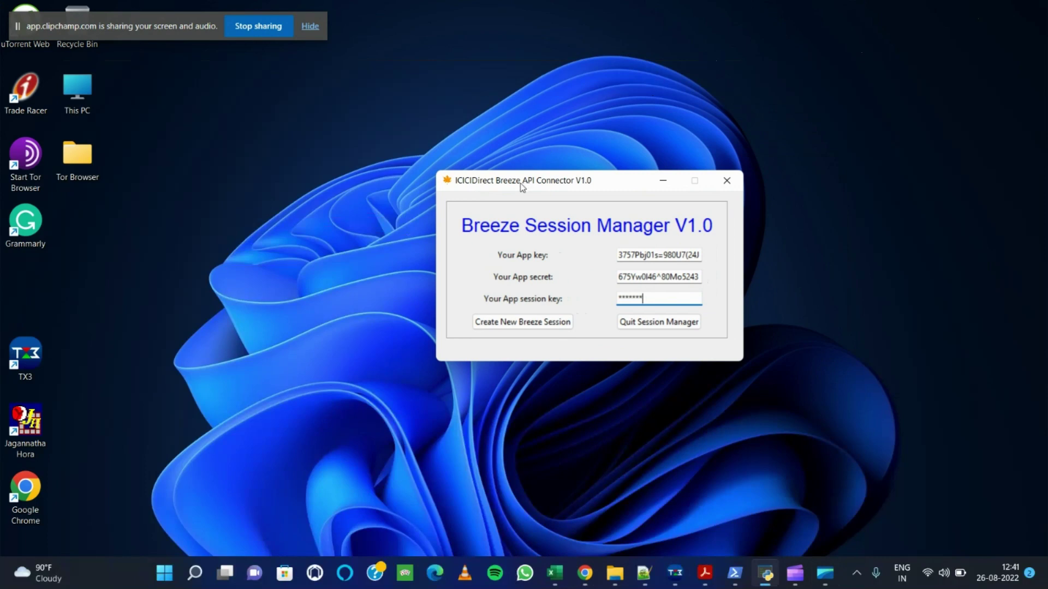
{"action": "mouse_move", "coordinate": [519, 182]}
{"action": "left_mouse_down"}
{"action": "mouse_move", "coordinate": [519, 129]}
{"action": "mouse_move", "coordinate": [494, 128]}
{"action": "mouse_move", "coordinate": [461, 174]}
{"action": "mouse_move", "coordinate": [544, 145]}
{"action": "mouse_move", "coordinate": [431, 156]}
{"action": "mouse_move", "coordinate": [550, 150]}
{"action": "mouse_move", "coordinate": [510, 165]}
{"action": "left_mouse_up"}
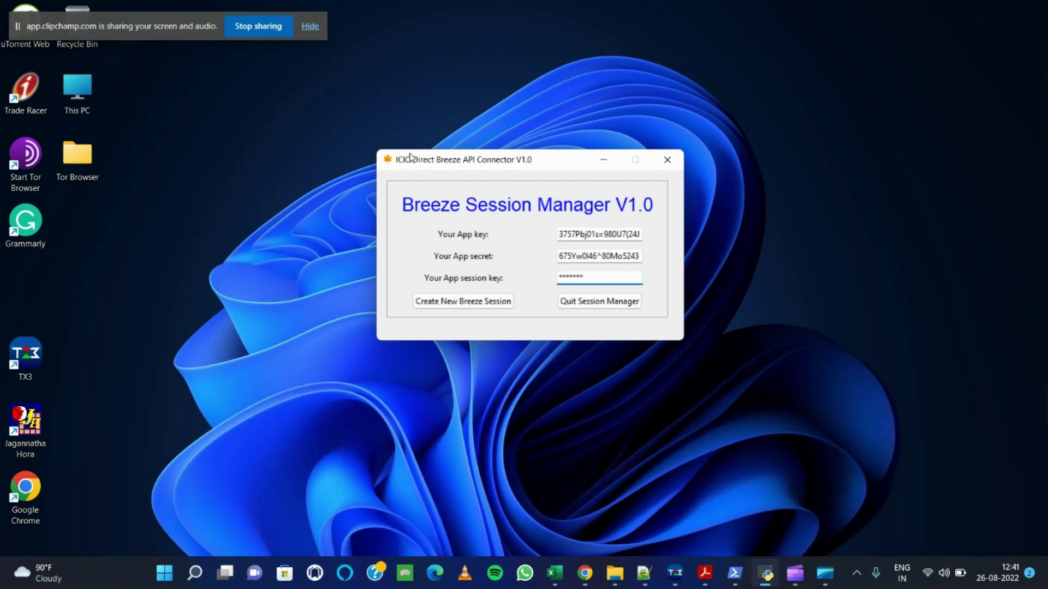
{"action": "mouse_move", "coordinate": [410, 156]}
{"action": "left_mouse_down"}
{"action": "mouse_move", "coordinate": [431, 159]}
{"action": "mouse_move", "coordinate": [399, 151]}
{"action": "left_mouse_up"}
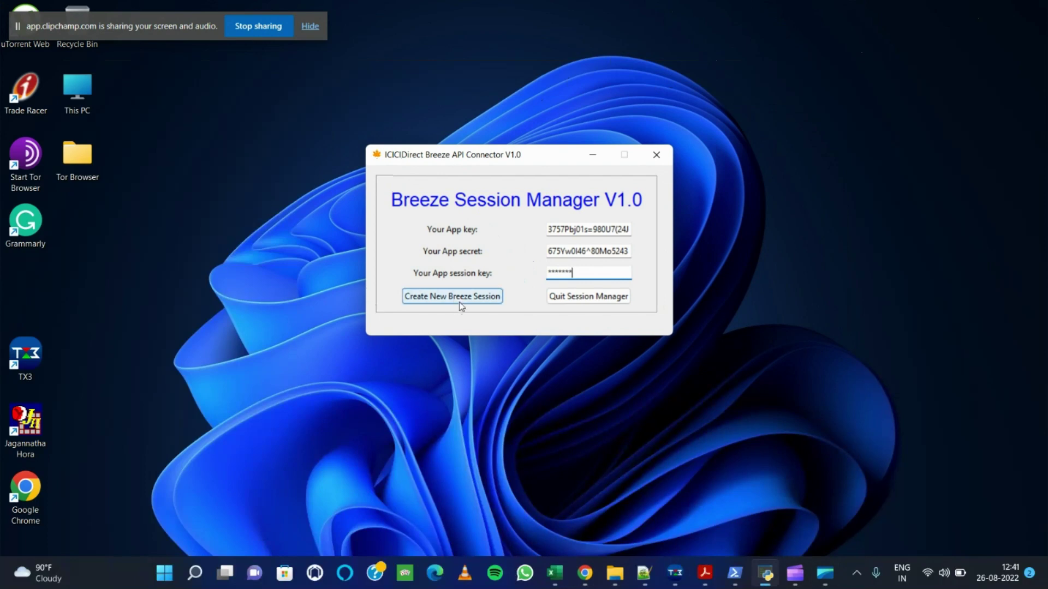
{"action": "left_click", "coordinate": [425, 298]}
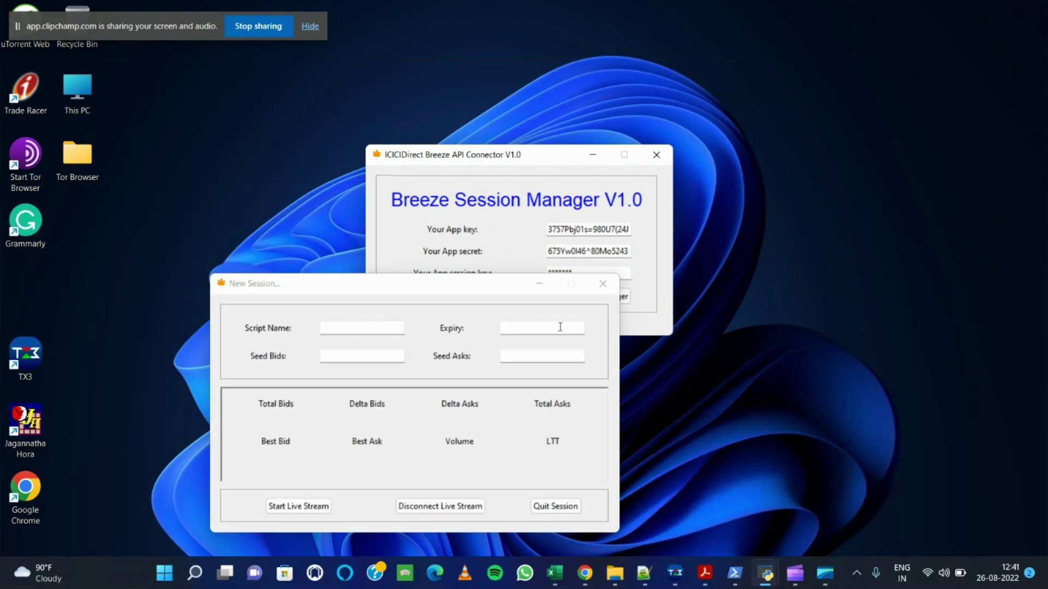
{"action": "mouse_move", "coordinate": [418, 291]}
{"action": "left_mouse_down"}
{"action": "mouse_move", "coordinate": [679, 227]}
{"action": "mouse_move", "coordinate": [658, 179]}
{"action": "left_mouse_up"}
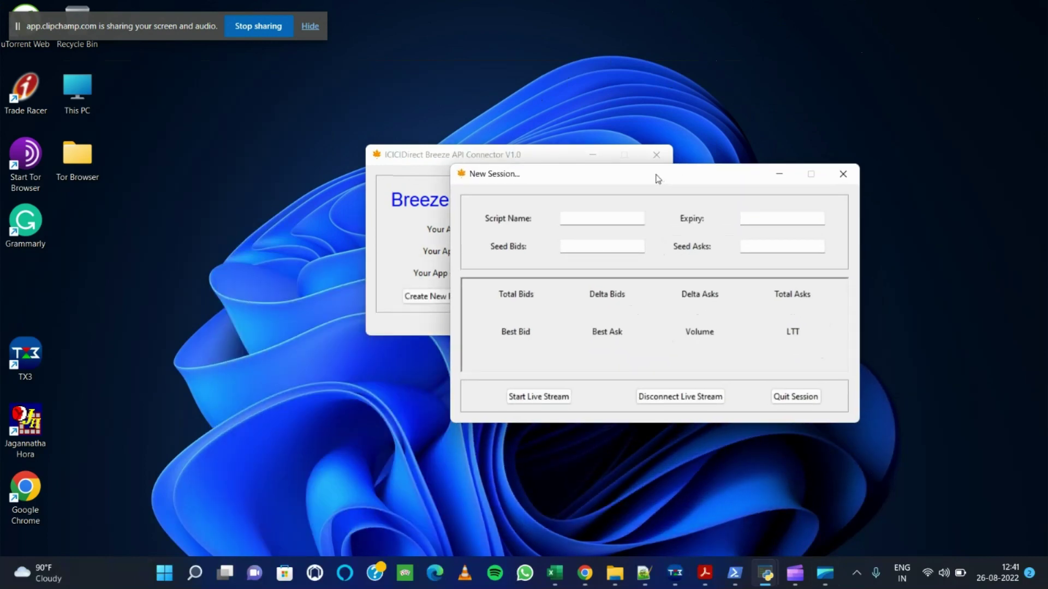
Step: Set the new session's script name to NIFTY and its expiry to 29-Sep-2022
{"action": "left_click", "coordinate": [592, 216]}
{"action": "type", "text": "NIFTY"}
{"action": "left_click", "coordinate": [771, 216]}
{"action": "type", "text": "29-Sep"}
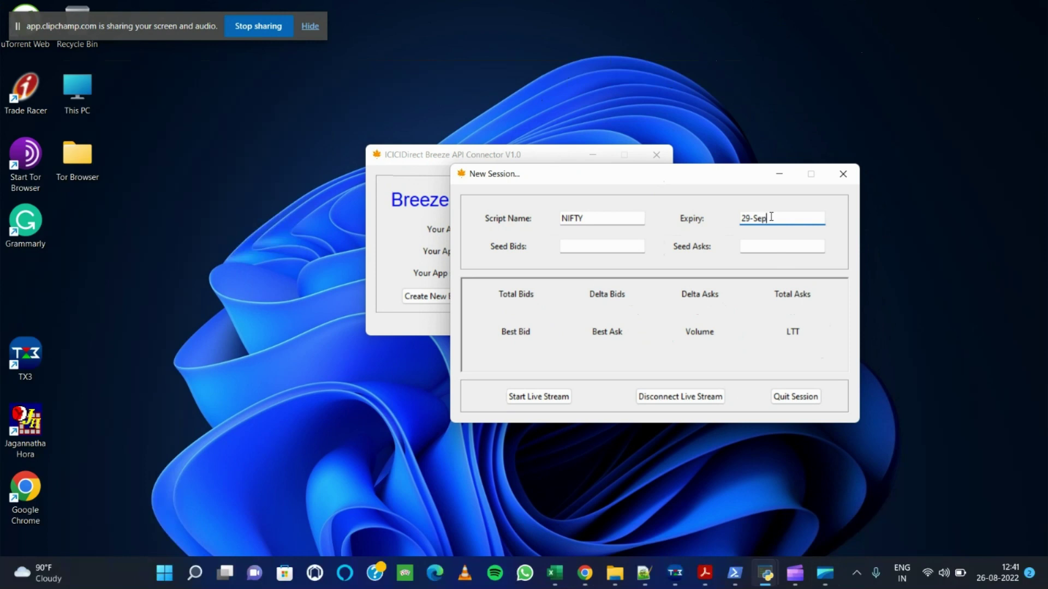
{"action": "type", "text": "-2022"}
Step: Enter the seed bids and seed asks for the NIFTY session and start its live stream
{"action": "left_click", "coordinate": [580, 248]}
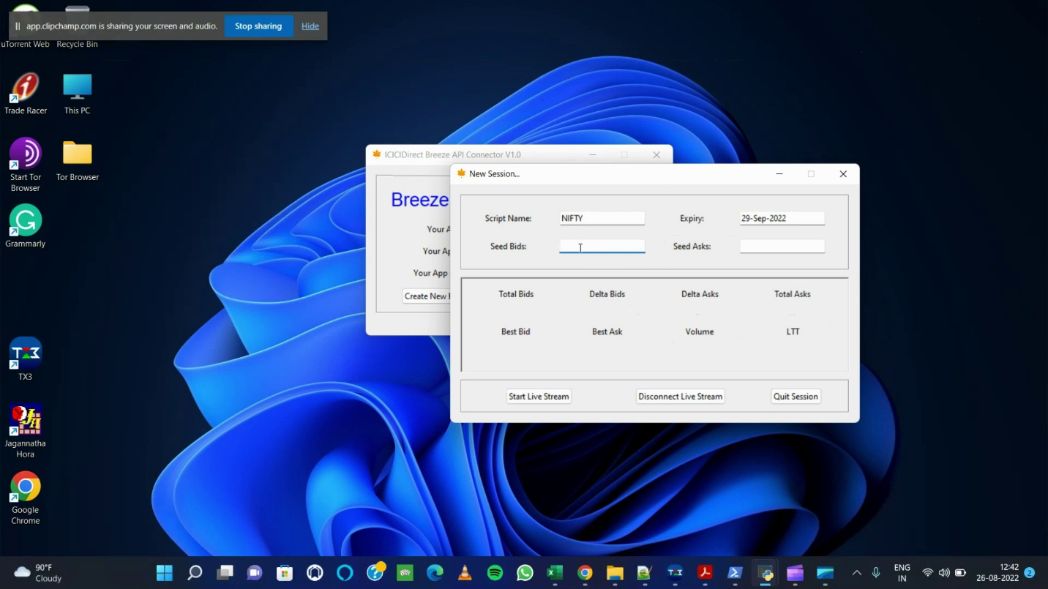
{"action": "type", "text": "100000"}
{"action": "left_click", "coordinate": [789, 247]}
{"action": "type", "text": "000000"}
{"action": "mouse_move", "coordinate": [638, 183]}
{"action": "left_mouse_down"}
{"action": "mouse_move", "coordinate": [668, 188]}
{"action": "mouse_move", "coordinate": [629, 175]}
{"action": "left_mouse_up"}
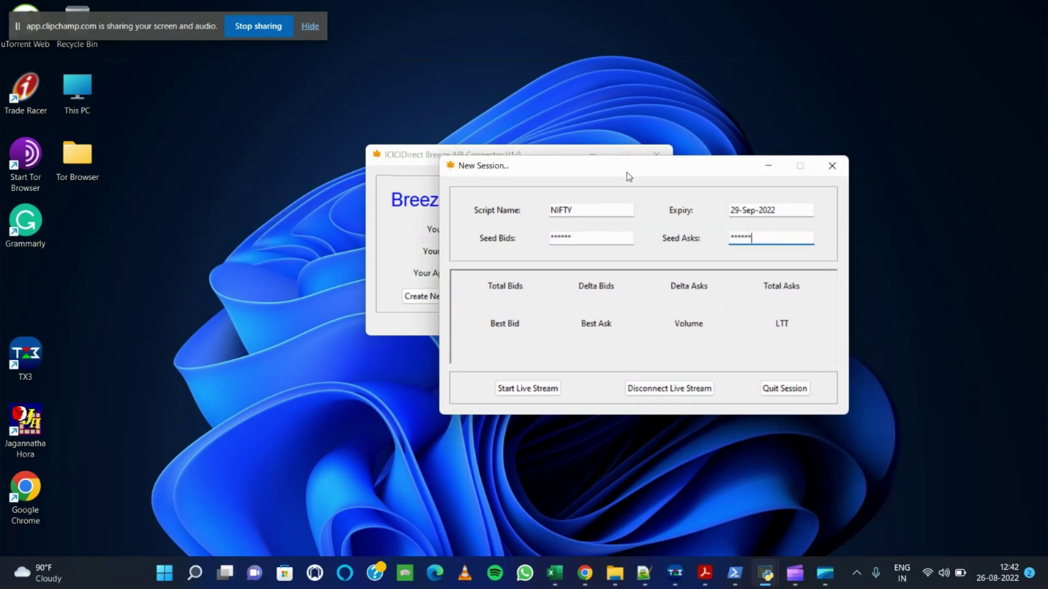
{"action": "left_click", "coordinate": [521, 389]}
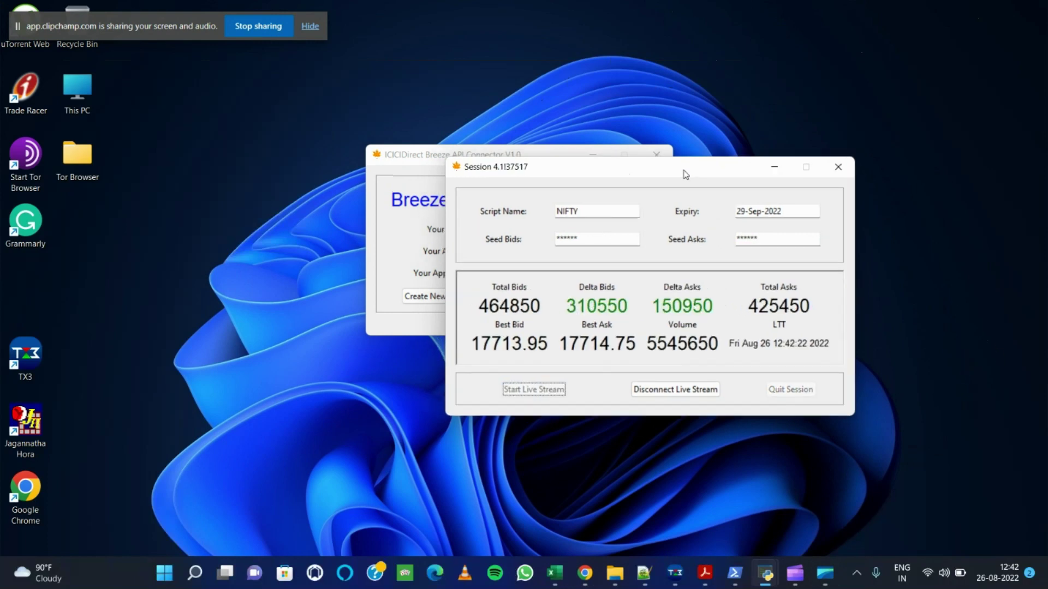
Step: Bring up the TradingView chart in Chrome and place the live NIFTY session window over its watchlist
{"action": "left_click_drag", "start_coordinate": [678, 169], "coordinate": [783, 110]}
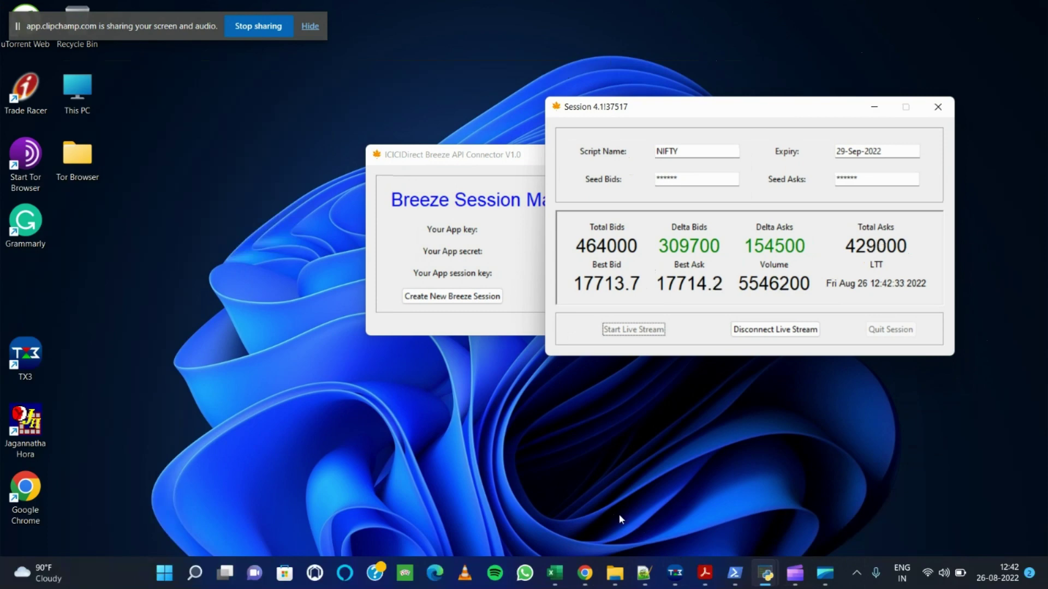
{"action": "left_click", "coordinate": [585, 573]}
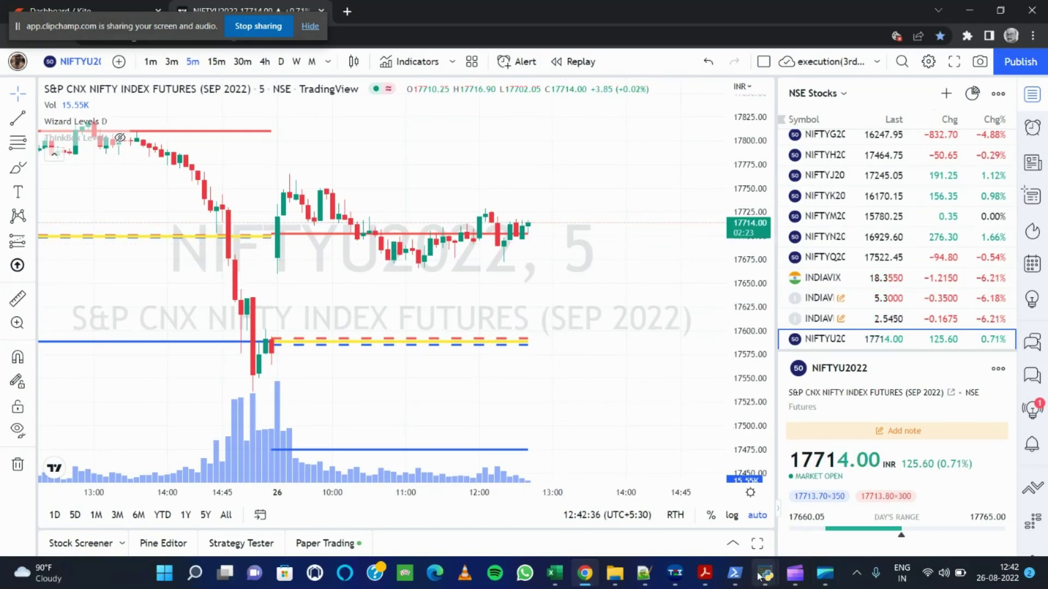
{"action": "mouse_move", "coordinate": [766, 573]}
{"action": "left_click", "coordinate": [814, 536]}
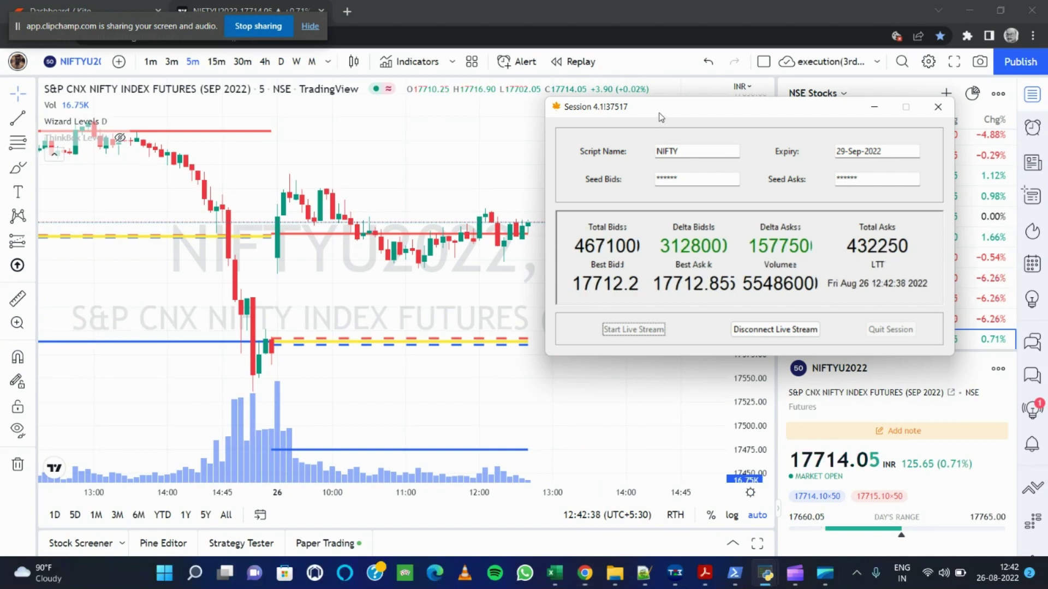
{"action": "left_click_drag", "start_coordinate": [661, 105], "coordinate": [719, 104]}
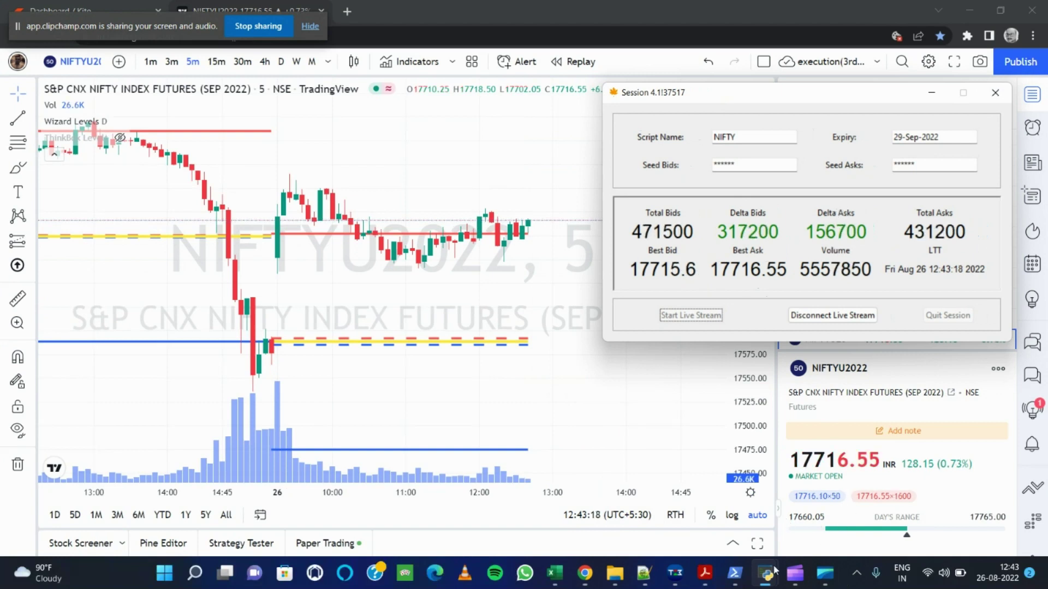
Step: Create a second Breeze session from the session manager, minimise all other open windows and reposition the new session window
{"action": "mouse_move", "coordinate": [775, 570]}
{"action": "left_click", "coordinate": [690, 505]}
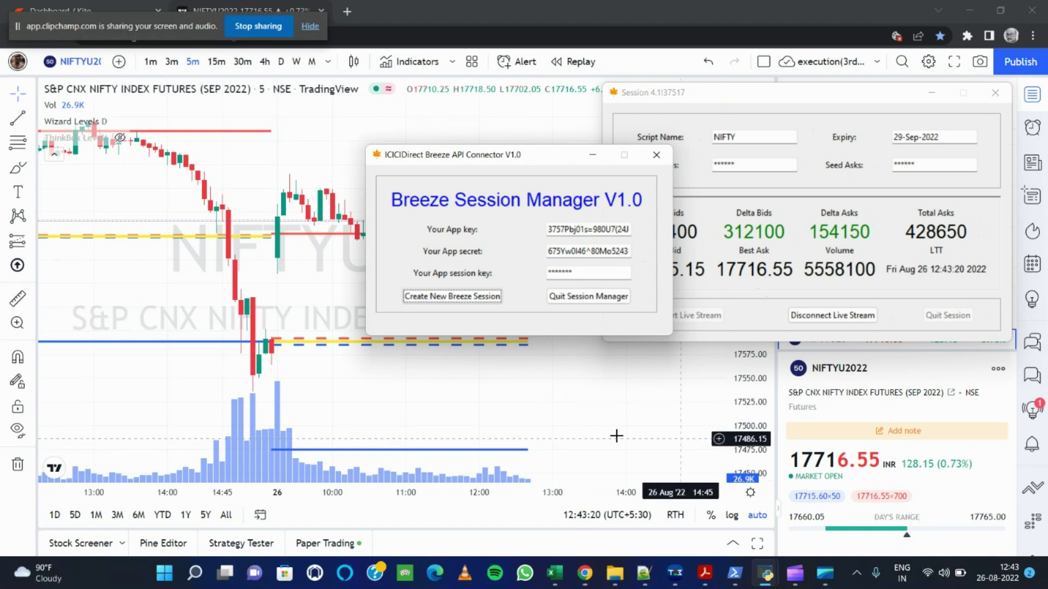
{"action": "left_click", "coordinate": [429, 297]}
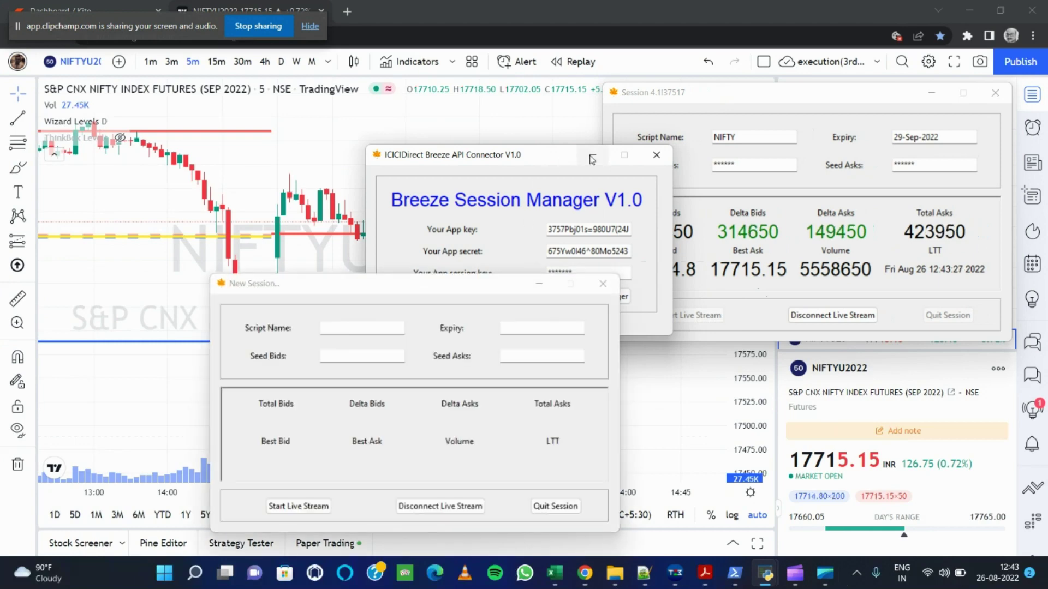
{"action": "left_click", "coordinate": [592, 155]}
{"action": "left_click", "coordinate": [975, 11]}
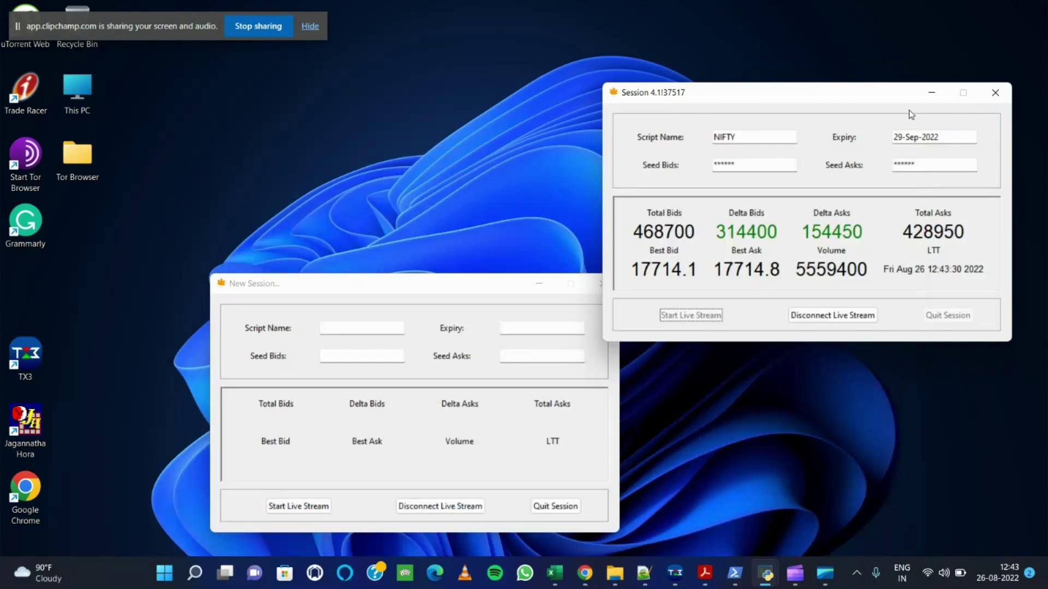
{"action": "left_click", "coordinate": [931, 92]}
{"action": "left_click_drag", "start_coordinate": [459, 290], "coordinate": [741, 154]}
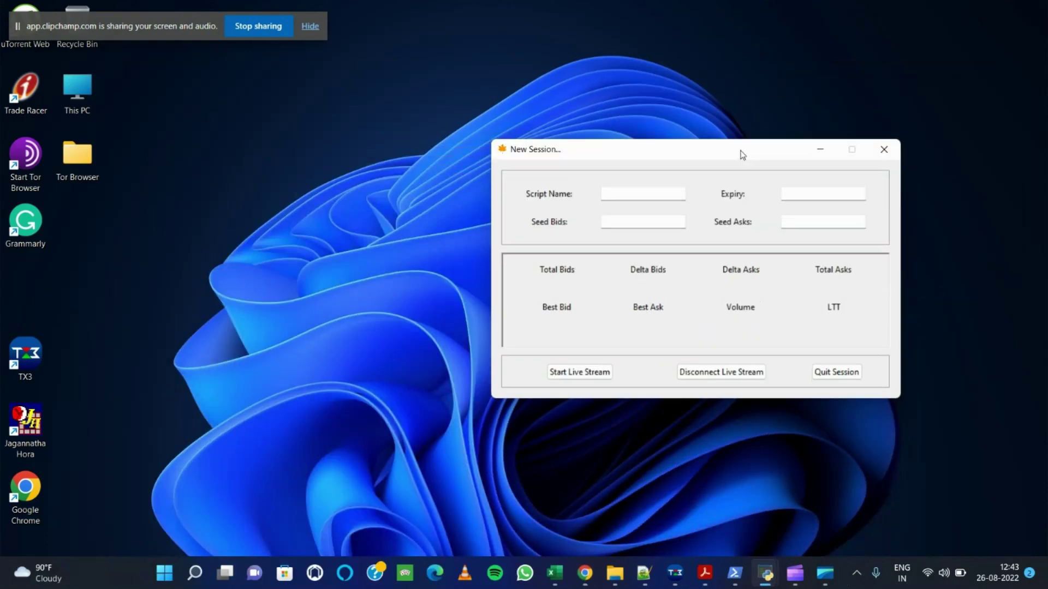
Step: Set the second session's script name to CNXBAN and its expiry to 29-Sep-2022
{"action": "left_click", "coordinate": [644, 191]}
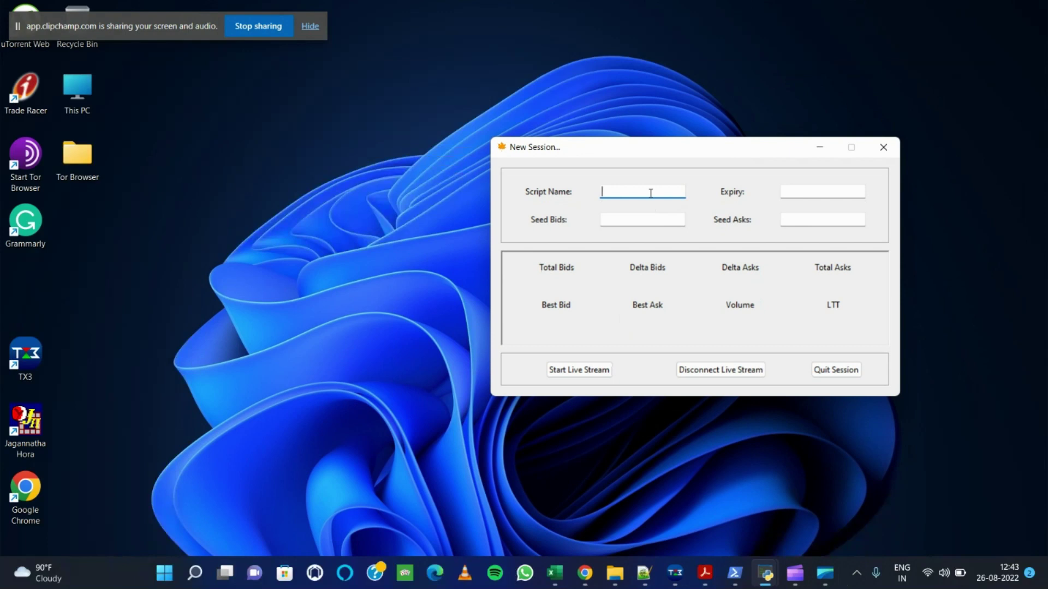
{"action": "type", "text": "CNXBAN"}
{"action": "left_click", "coordinate": [798, 193]}
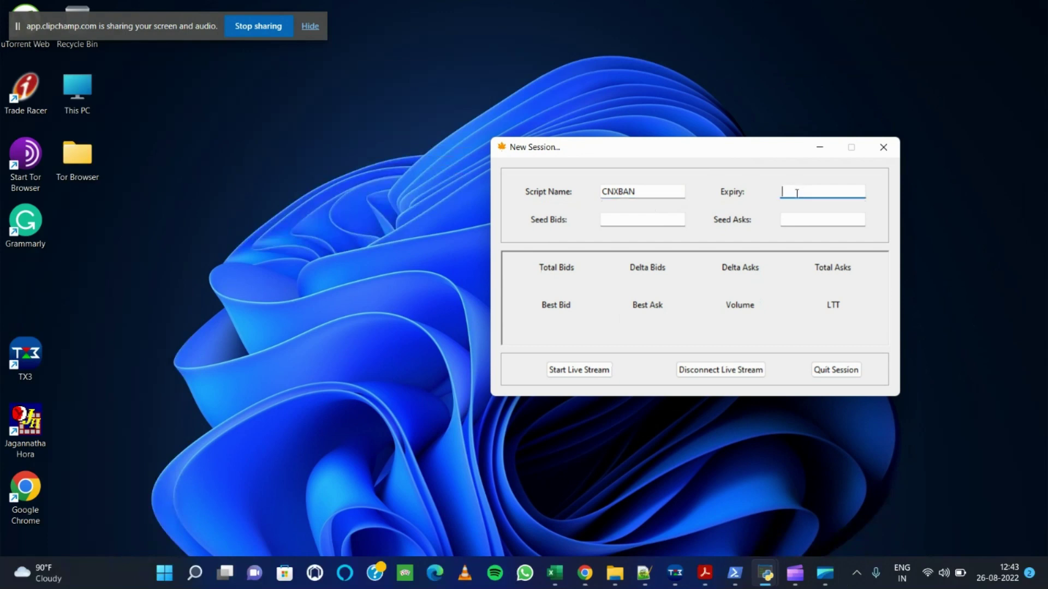
{"action": "type", "text": "29-Sep-2022"}
Step: Enter the seed bids and seed asks for the CNXBAN session and start its live stream
{"action": "left_click", "coordinate": [637, 221]}
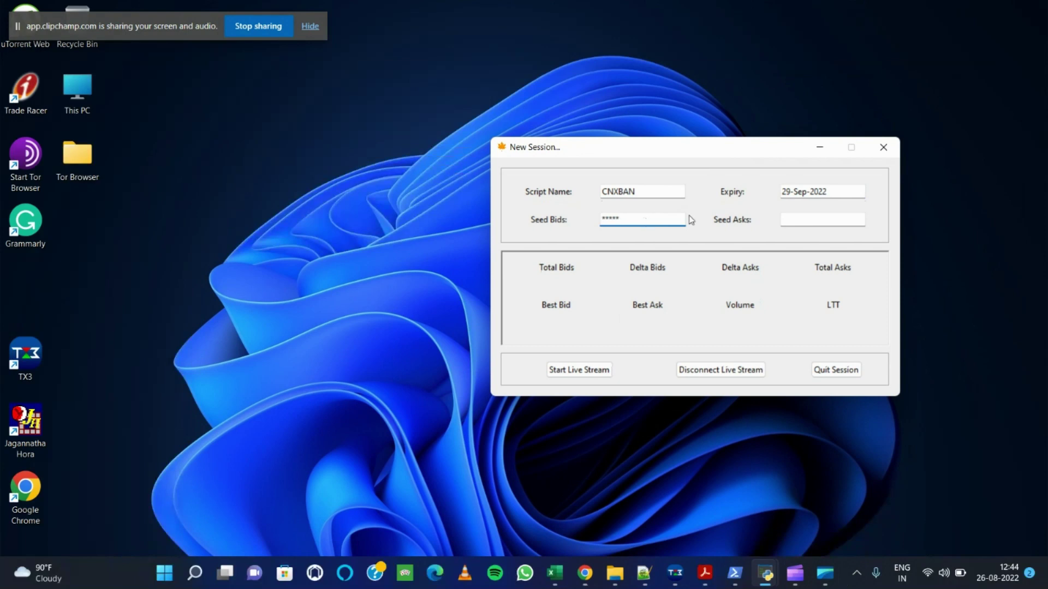
{"action": "left_click", "coordinate": [813, 220]}
{"action": "type", "text": "**"}
{"action": "left_click", "coordinate": [587, 371]}
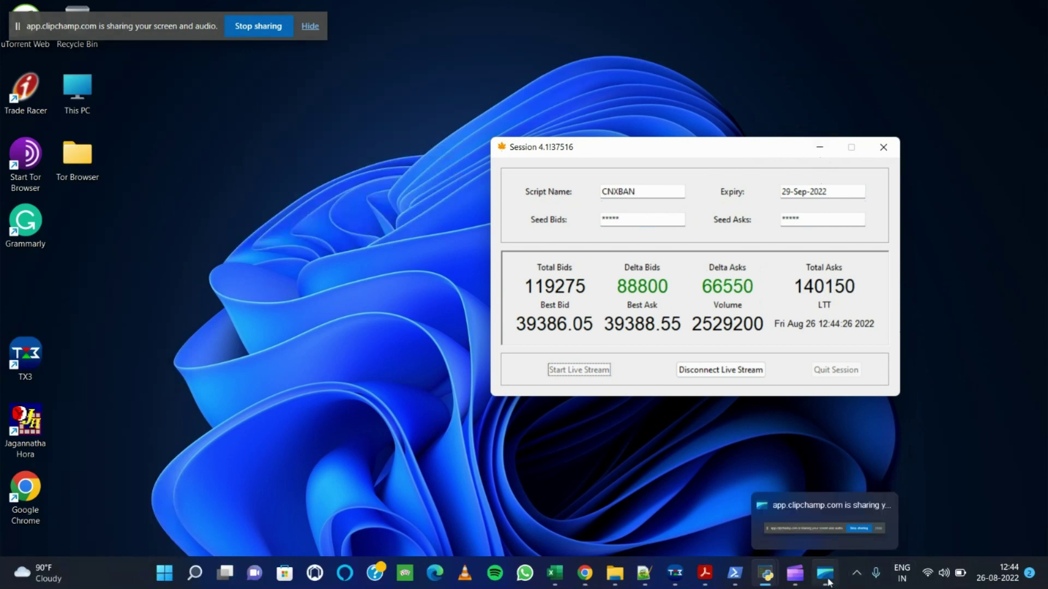
Step: Restore the NIFTY session window and stack it directly above the CNXBAN session window
{"action": "mouse_move", "coordinate": [768, 580]}
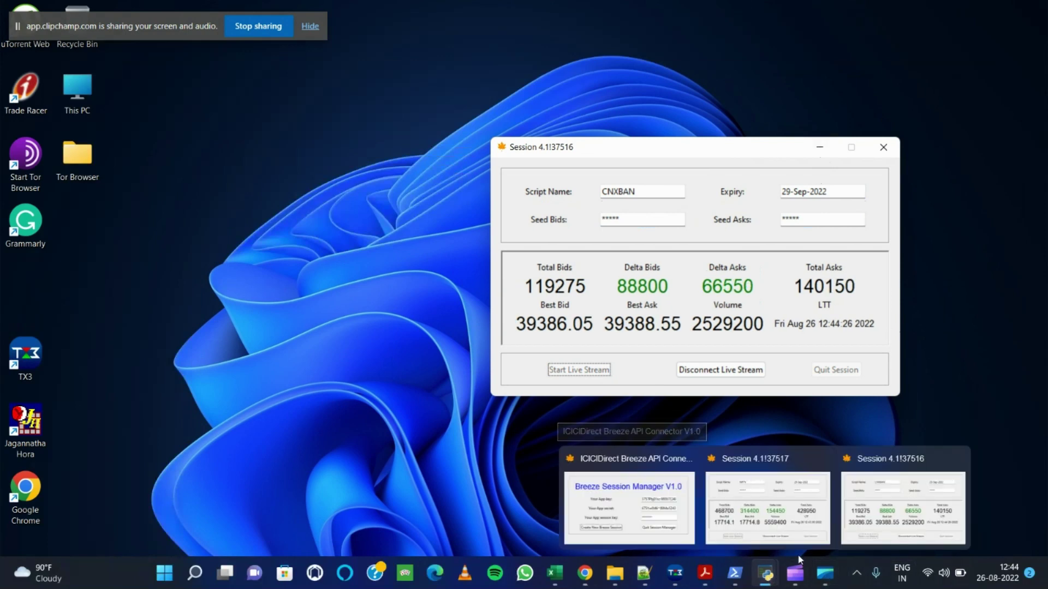
{"action": "left_click", "coordinate": [755, 508]}
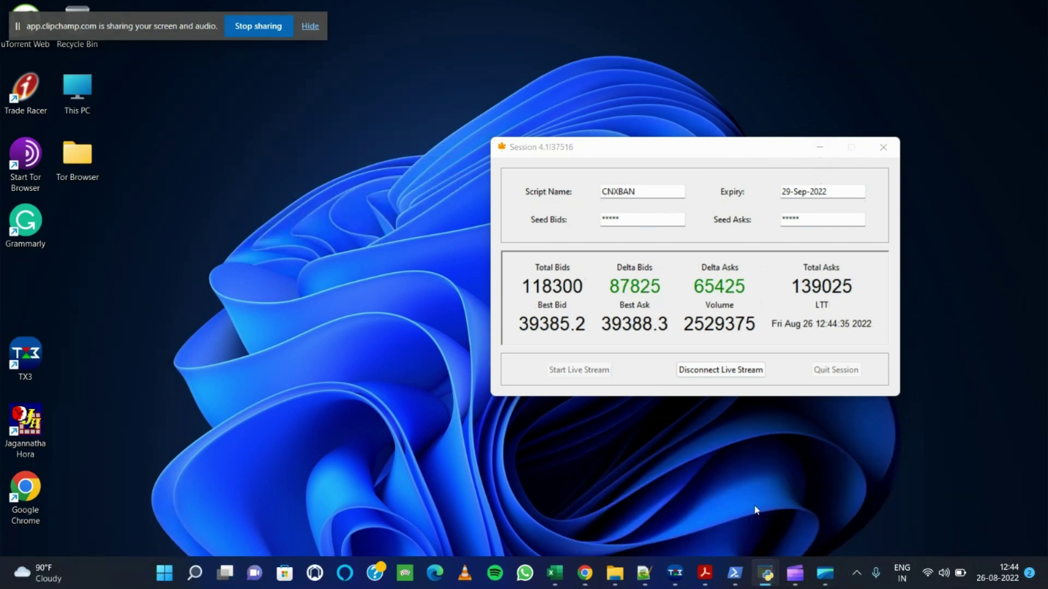
{"action": "left_click_drag", "start_coordinate": [699, 92], "coordinate": [715, 18]}
{"action": "left_click_drag", "start_coordinate": [523, 147], "coordinate": [651, 288]}
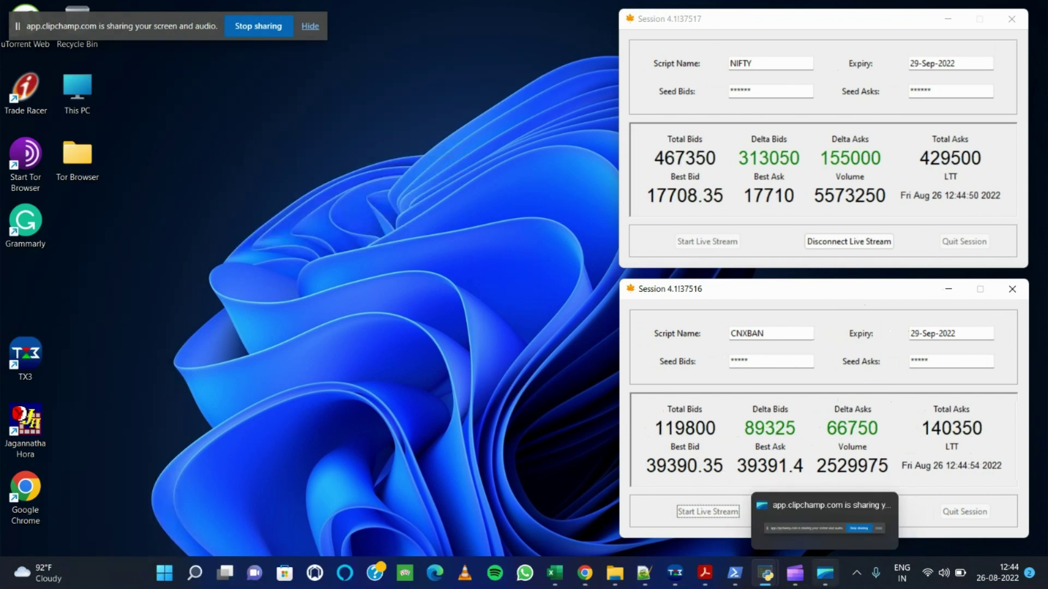
Step: Create a third Breeze session, minimise the session manager and move the new window beside the two live sessions
{"action": "mouse_move", "coordinate": [765, 573]}
{"action": "left_click", "coordinate": [670, 542]}
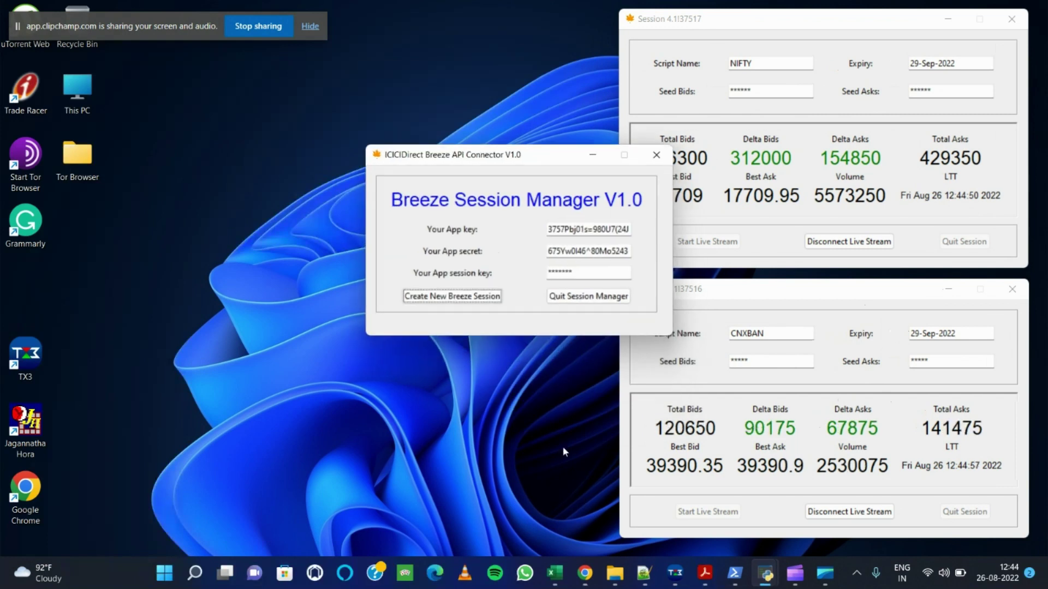
{"action": "left_click", "coordinate": [430, 296]}
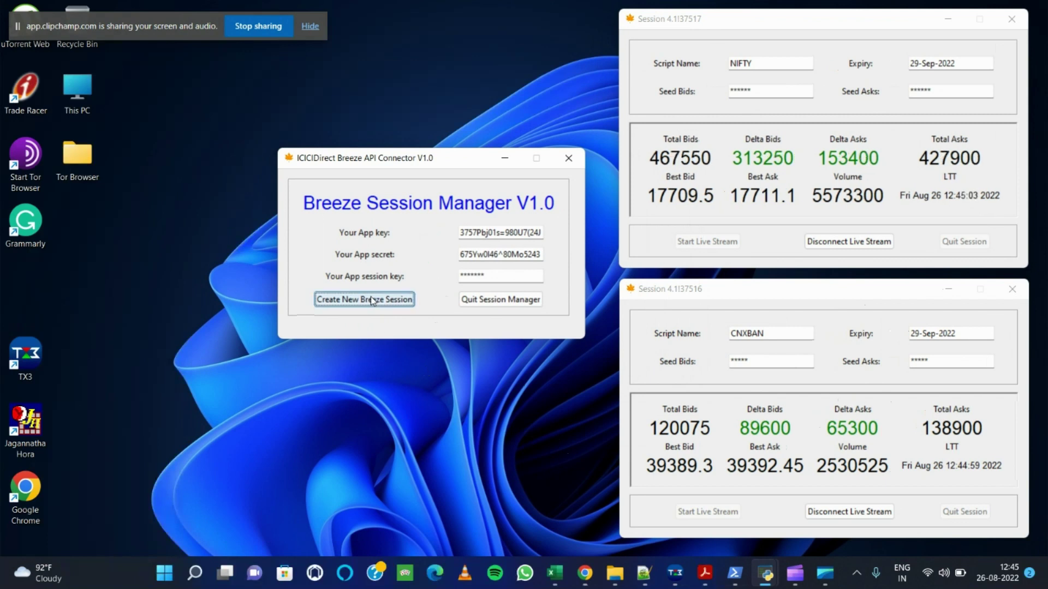
{"action": "left_click", "coordinate": [365, 300]}
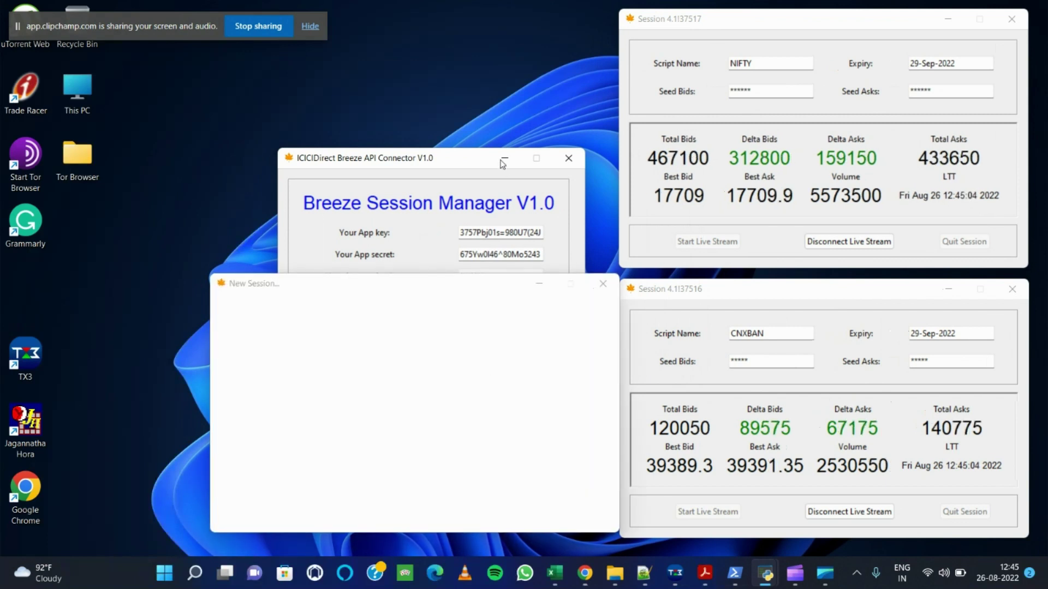
{"action": "left_click", "coordinate": [503, 161]}
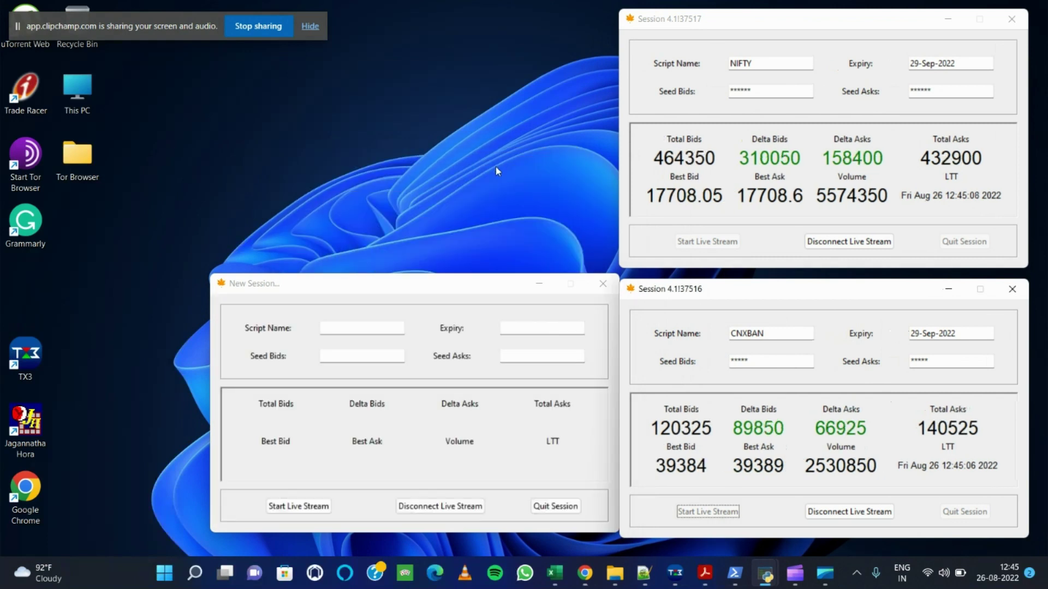
{"action": "left_click_drag", "start_coordinate": [409, 287], "coordinate": [379, 112]}
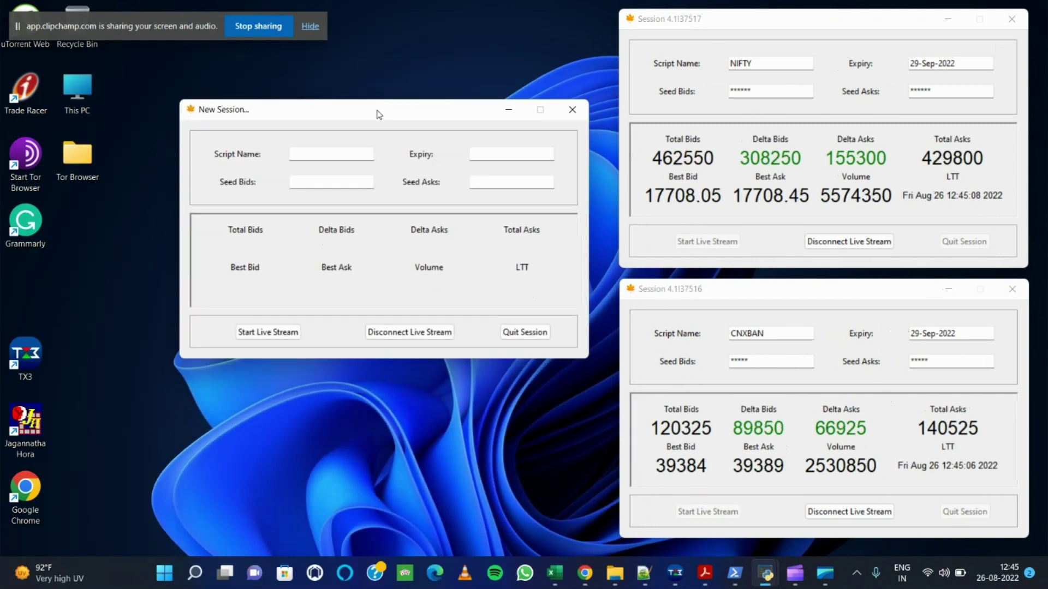
Step: Set the third session's script name to RELIND and its expiry to 29-Sep-2022
{"action": "left_click", "coordinate": [327, 157]}
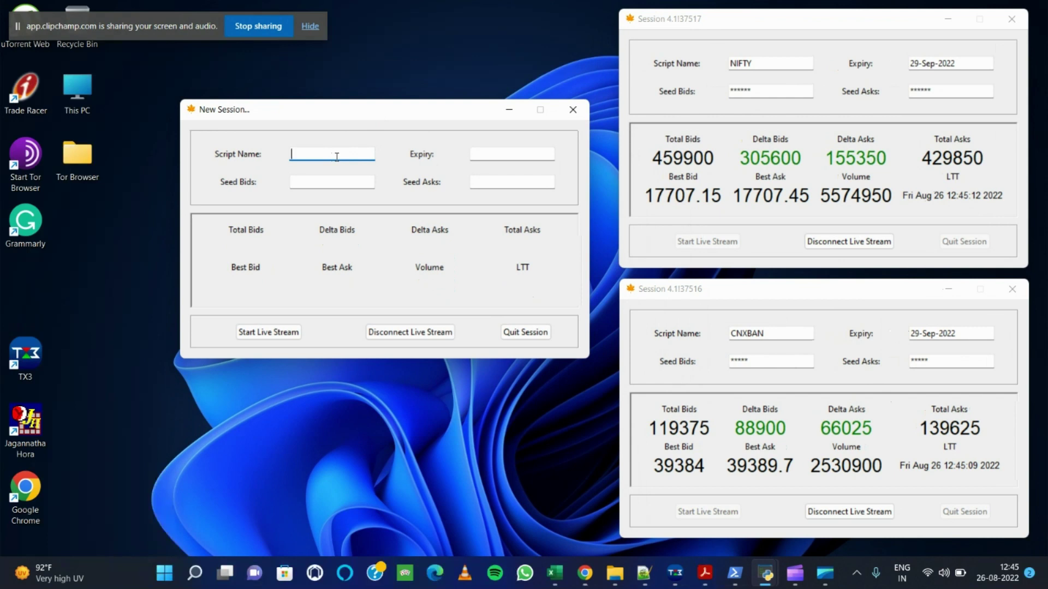
{"action": "type", "text": "RE"}
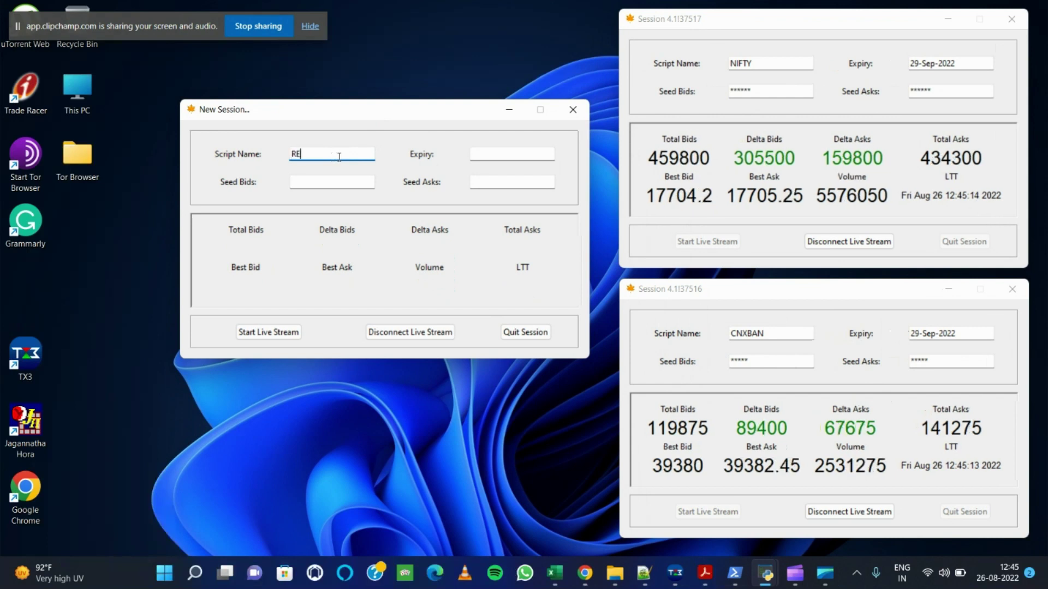
{"action": "type", "text": "LIND"}
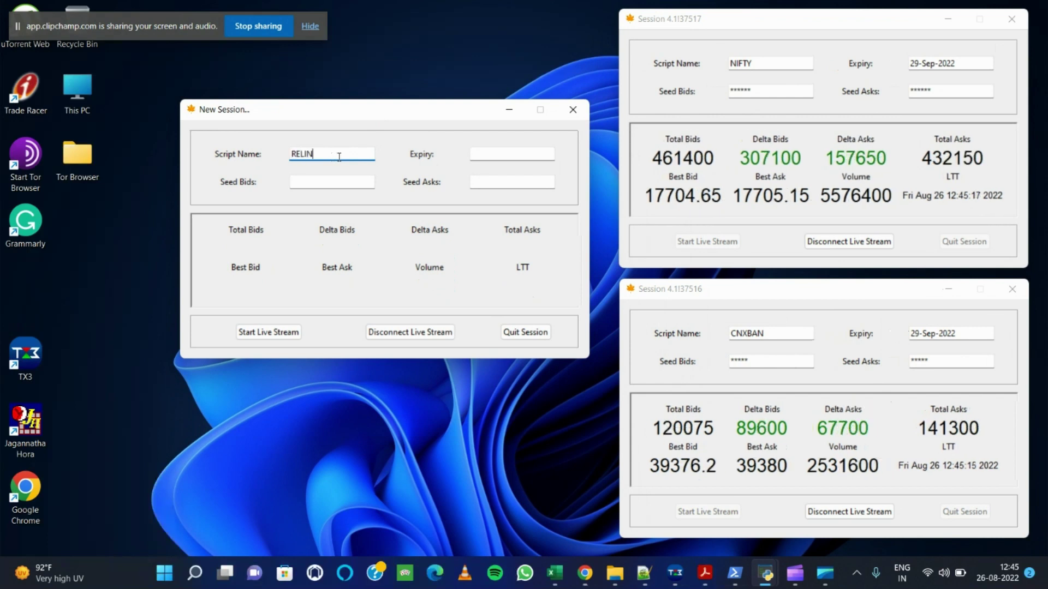
{"action": "left_click", "coordinate": [494, 154]}
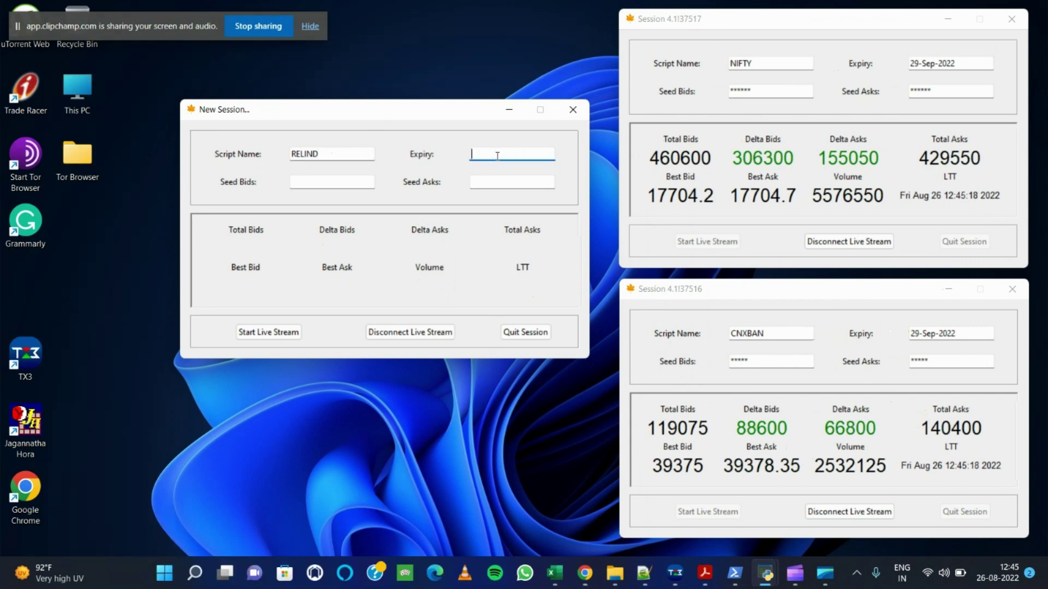
{"action": "type", "text": "29"}
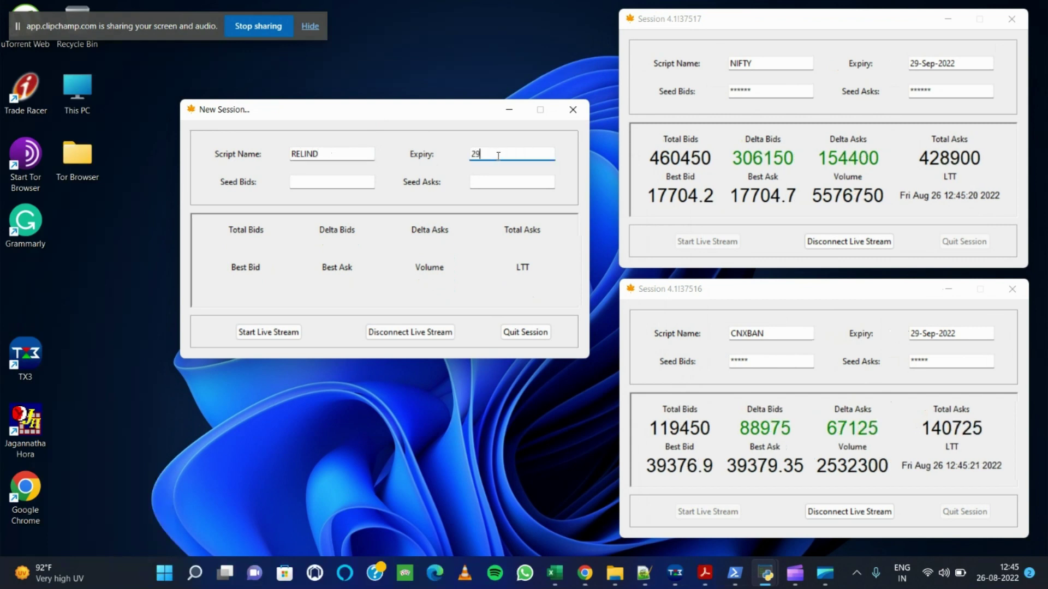
{"action": "type", "text": "-S"}
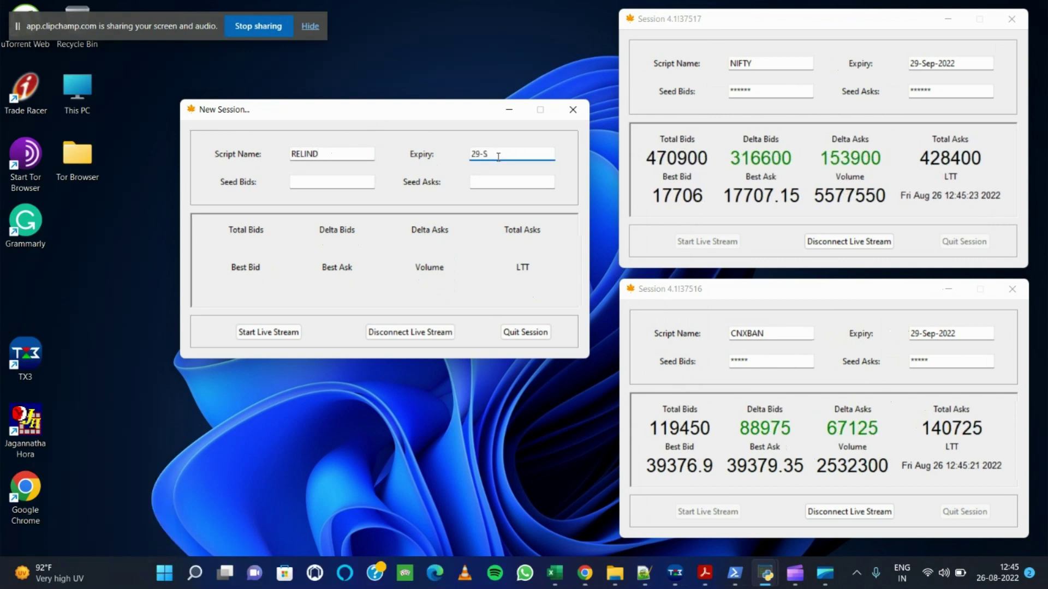
{"action": "type", "text": "ep-2022"}
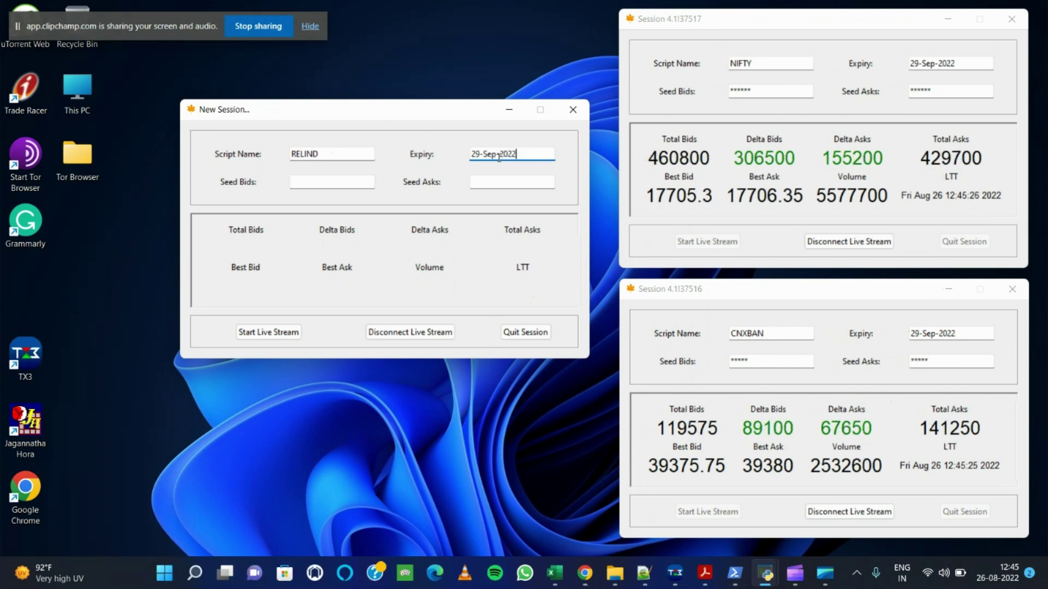
Step: Enter the seed bids and seed asks for the RELIND session and start its live stream
{"action": "left_click", "coordinate": [321, 185]}
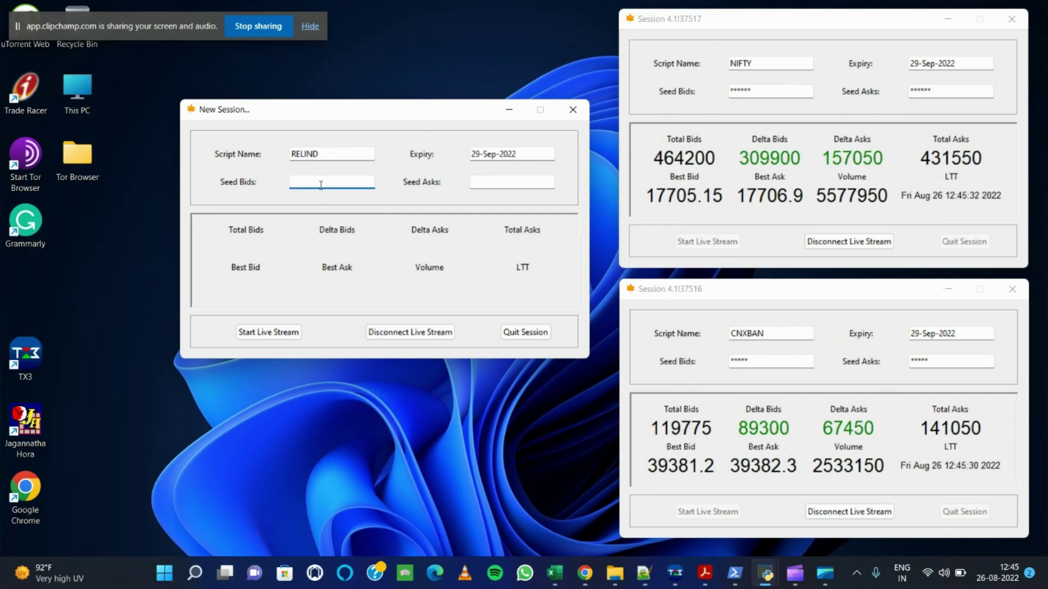
{"action": "type", "text": "**"}
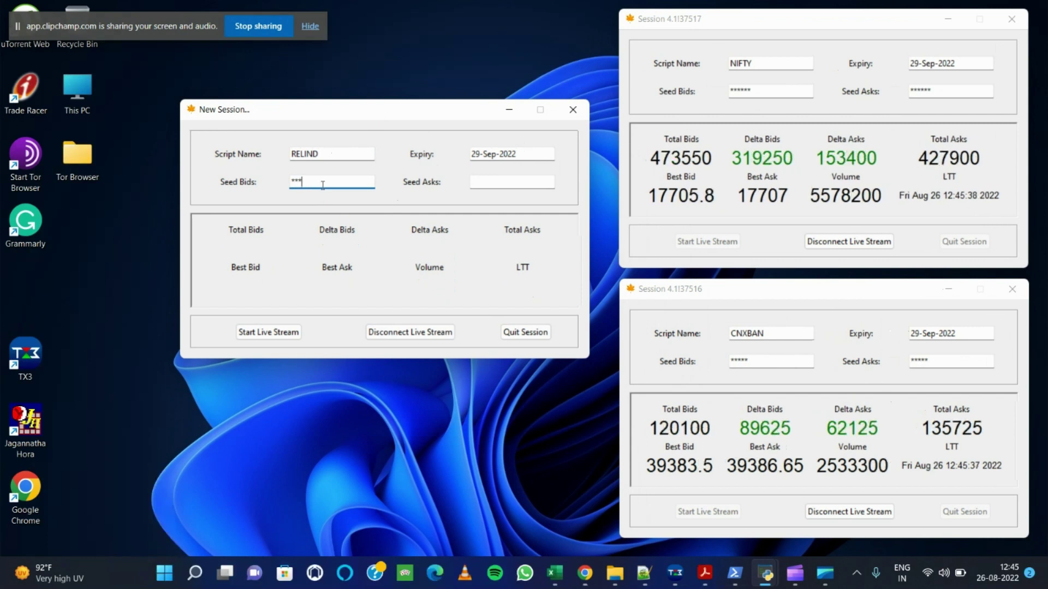
{"action": "left_click", "coordinate": [497, 183]}
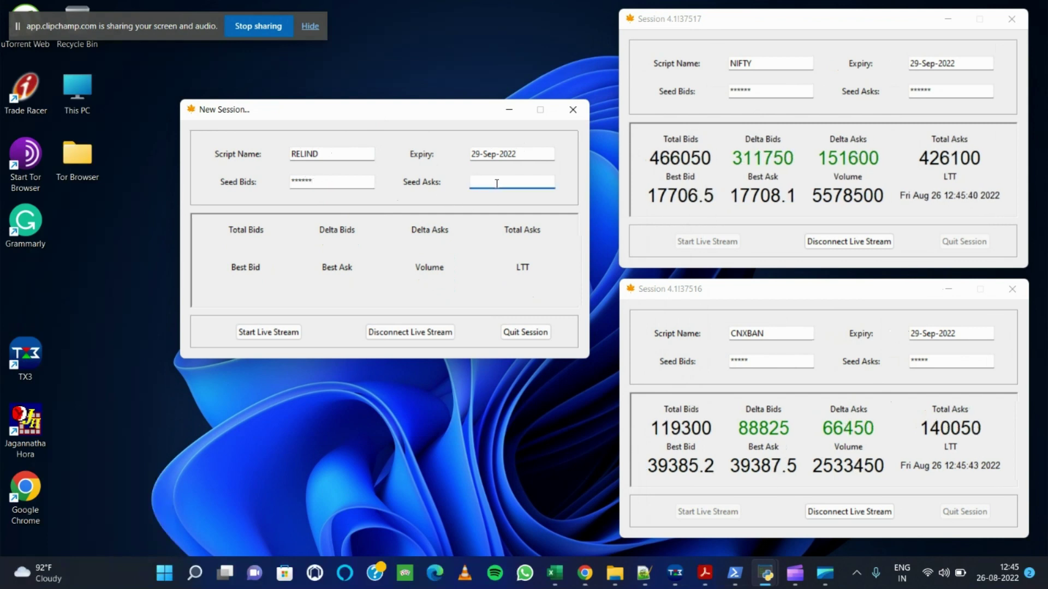
{"action": "type", "text": "10"}
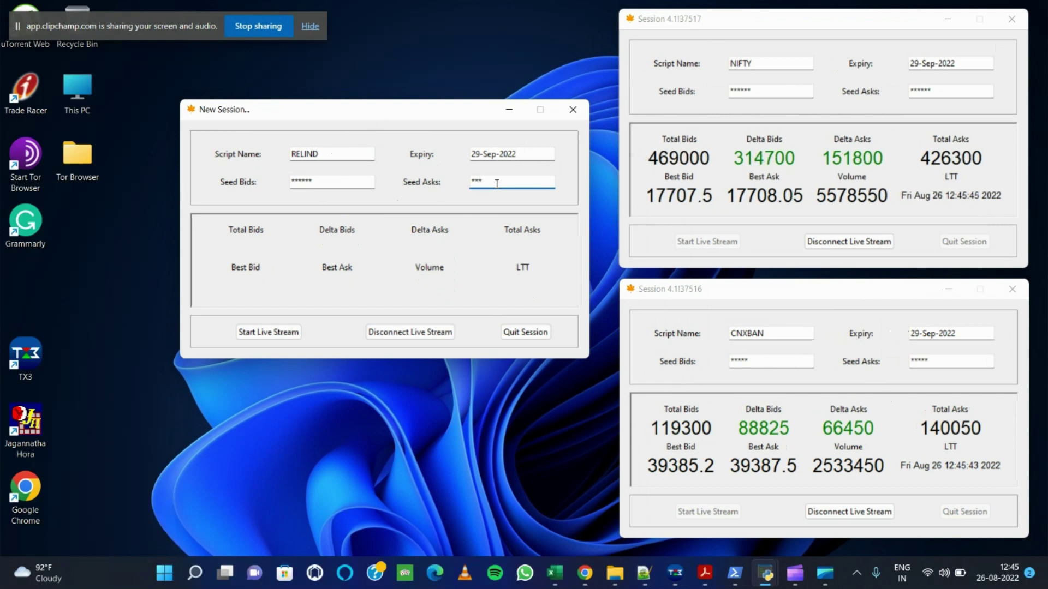
{"action": "type", "text": "0"}
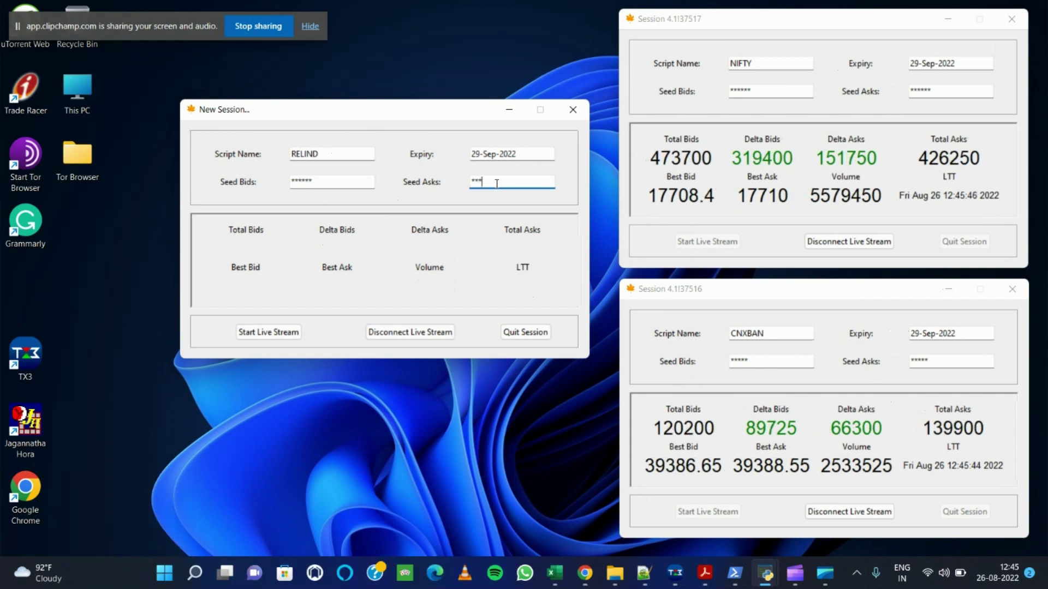
{"action": "type", "text": "00"}
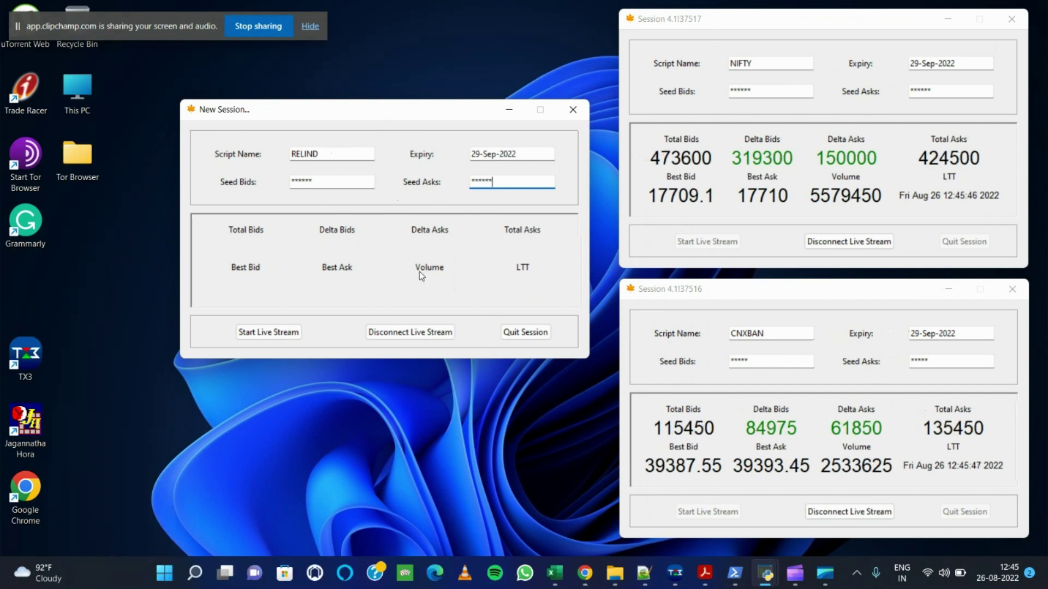
{"action": "left_click", "coordinate": [268, 334]}
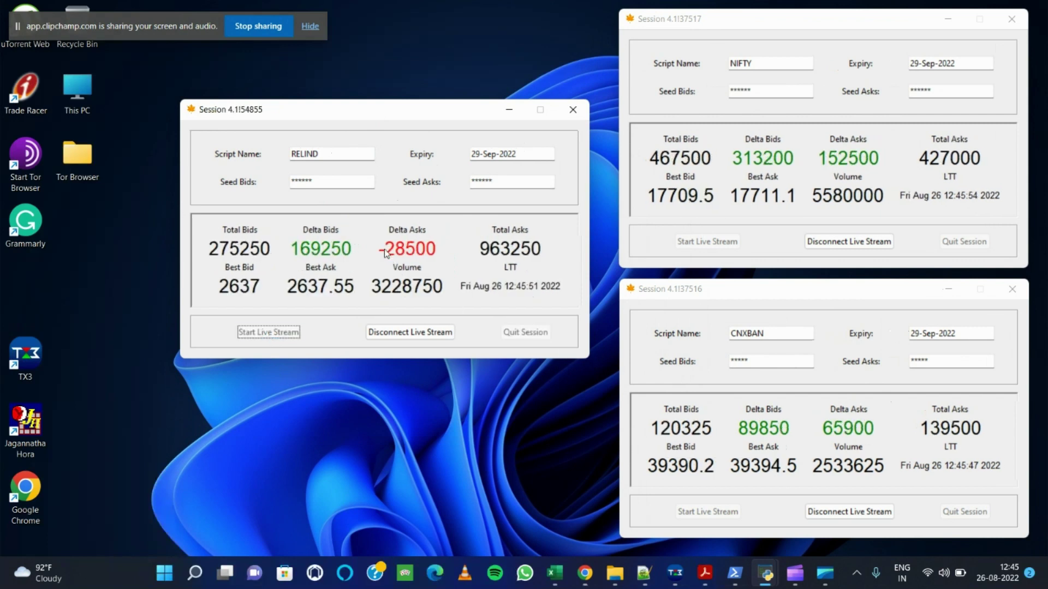
Step: Move the RELIND session window level with the NIFTY window and create a fourth Breeze session placed directly below it
{"action": "left_click_drag", "start_coordinate": [422, 105], "coordinate": [371, 25]}
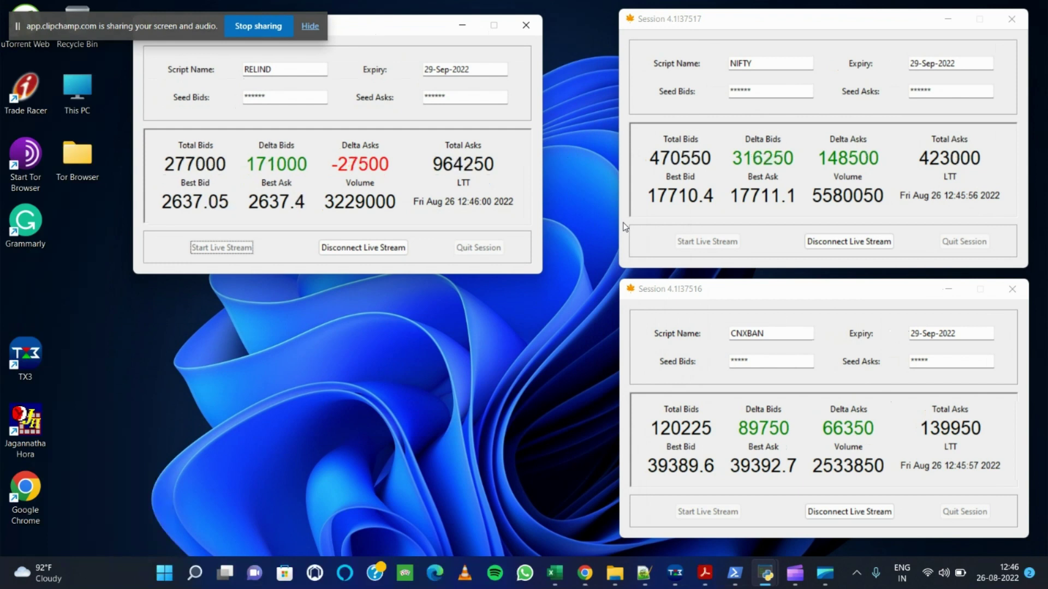
{"action": "left_click_drag", "start_coordinate": [405, 24], "coordinate": [410, 15]}
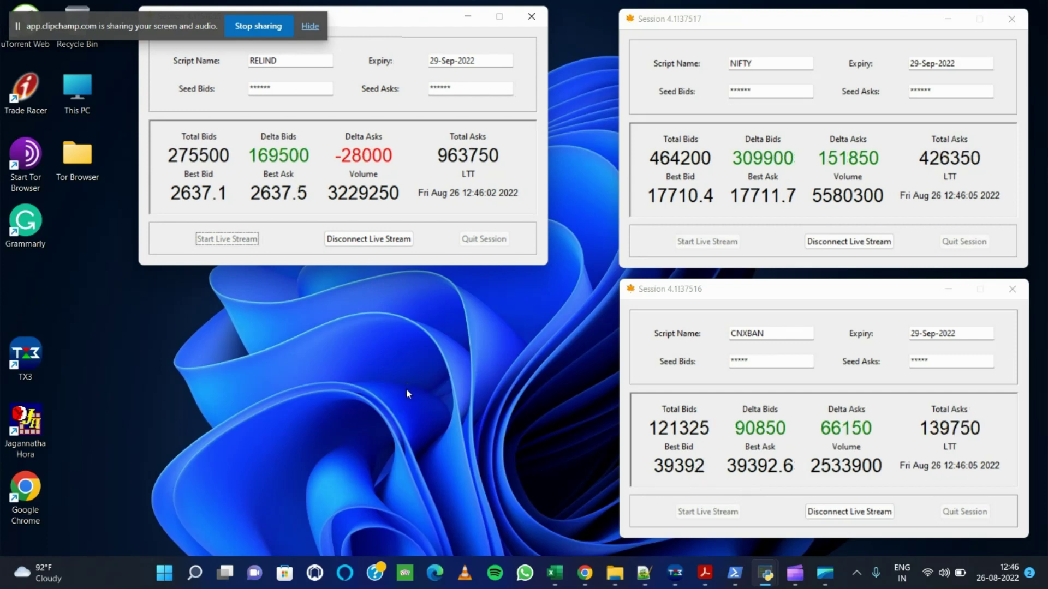
{"action": "mouse_move", "coordinate": [765, 574]}
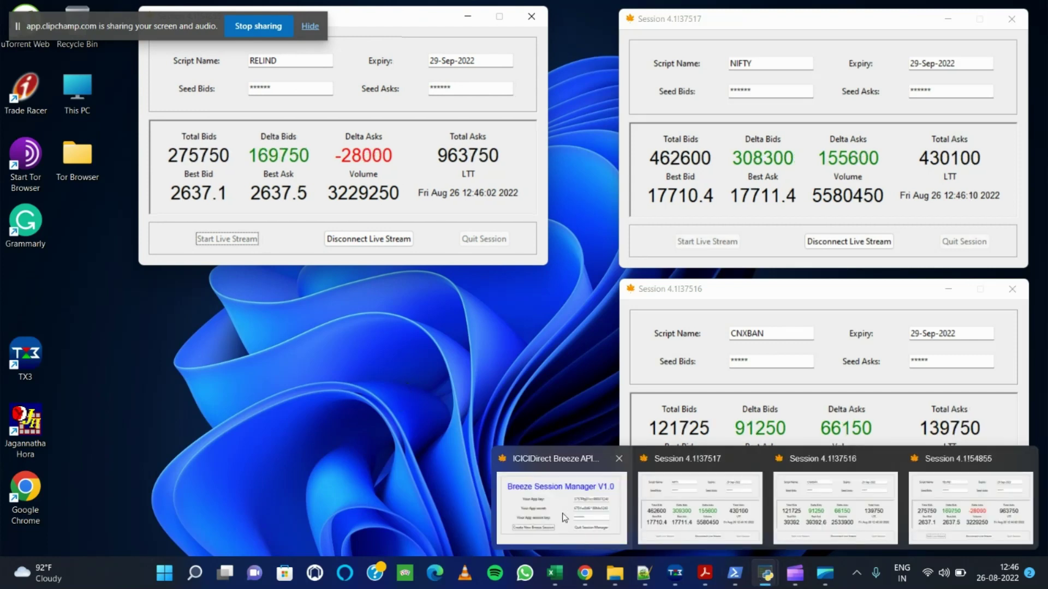
{"action": "left_click", "coordinate": [563, 517]}
{"action": "left_click", "coordinate": [387, 300]}
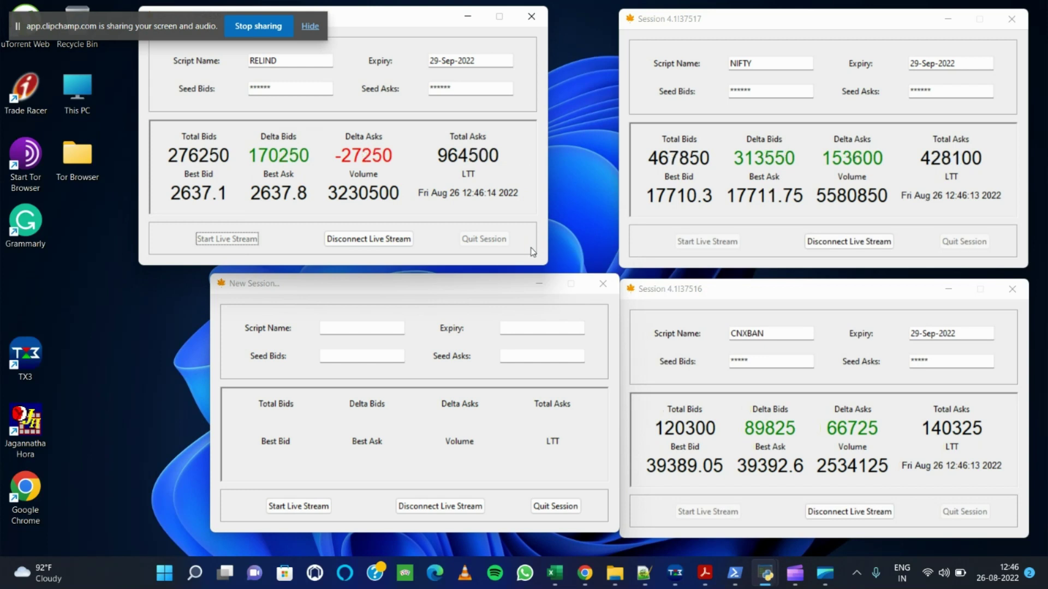
{"action": "left_click_drag", "start_coordinate": [459, 288], "coordinate": [383, 297]}
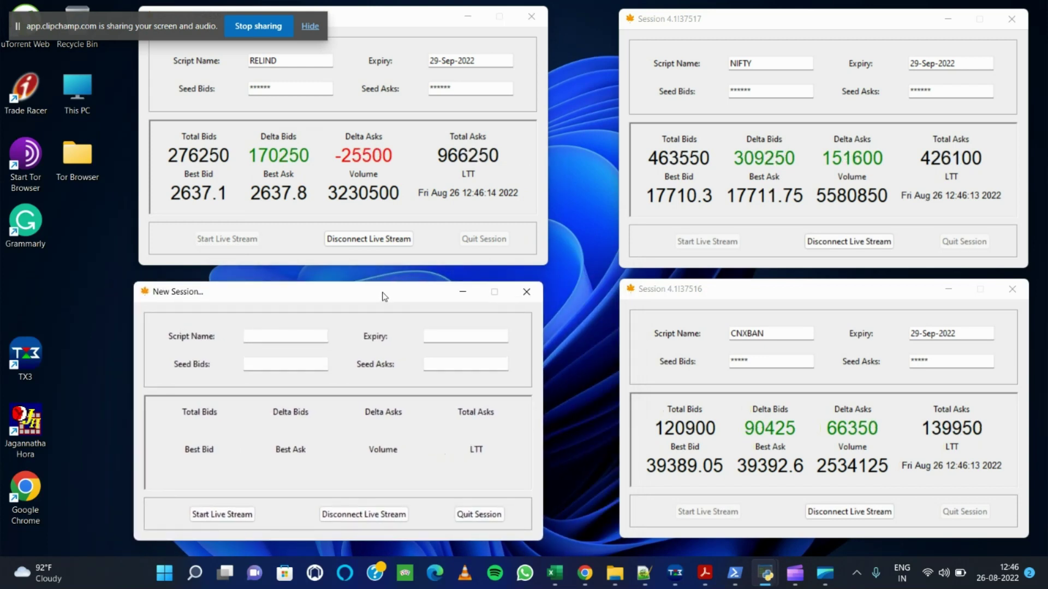
Step: Set the fourth session's script name to HDFBAN
{"action": "left_click", "coordinate": [297, 339]}
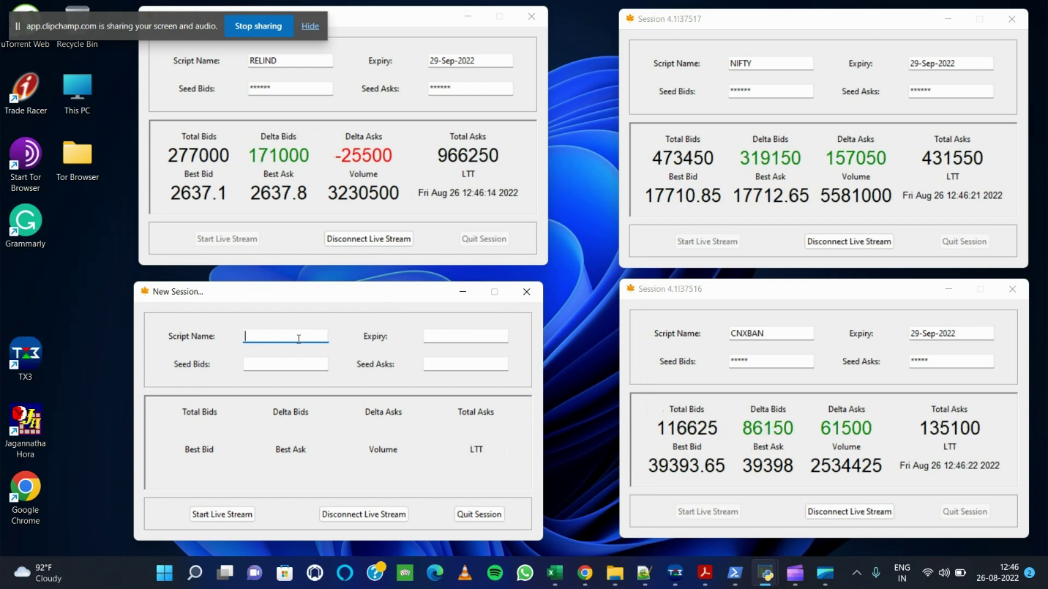
{"action": "type", "text": "NIF"}
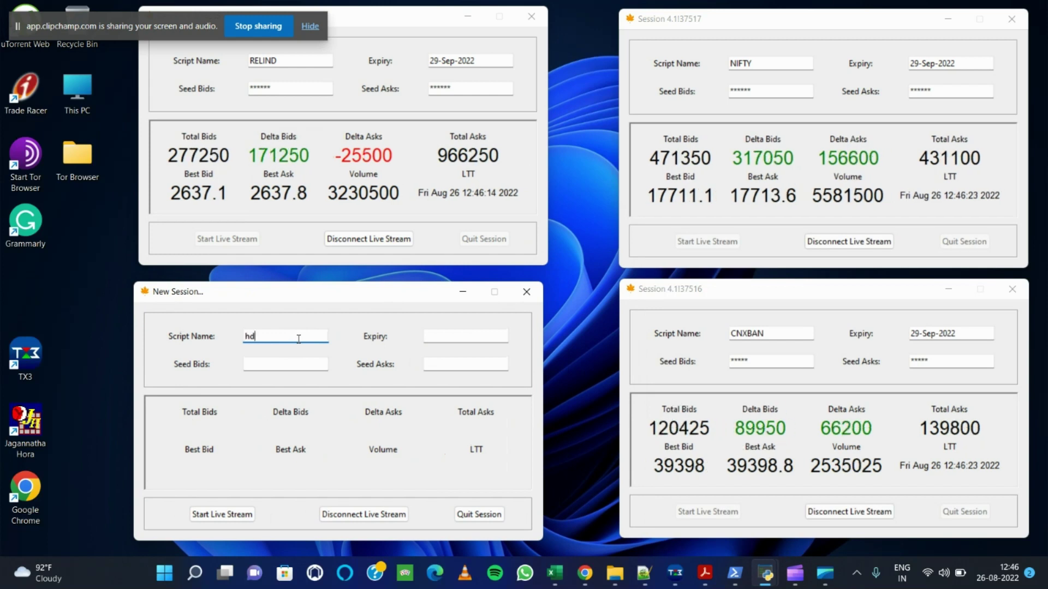
{"action": "key", "text": "BackSpace"}
{"action": "key", "text": "BackSpace"}
{"action": "key", "text": "BackSpace"}
{"action": "type", "text": "H"}
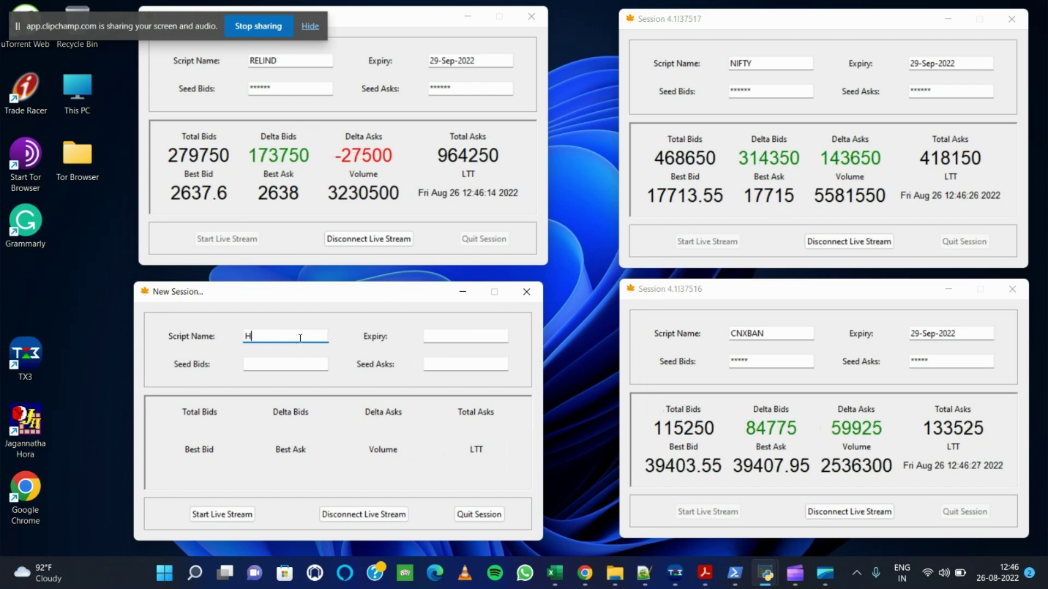
{"action": "type", "text": "DFBA"}
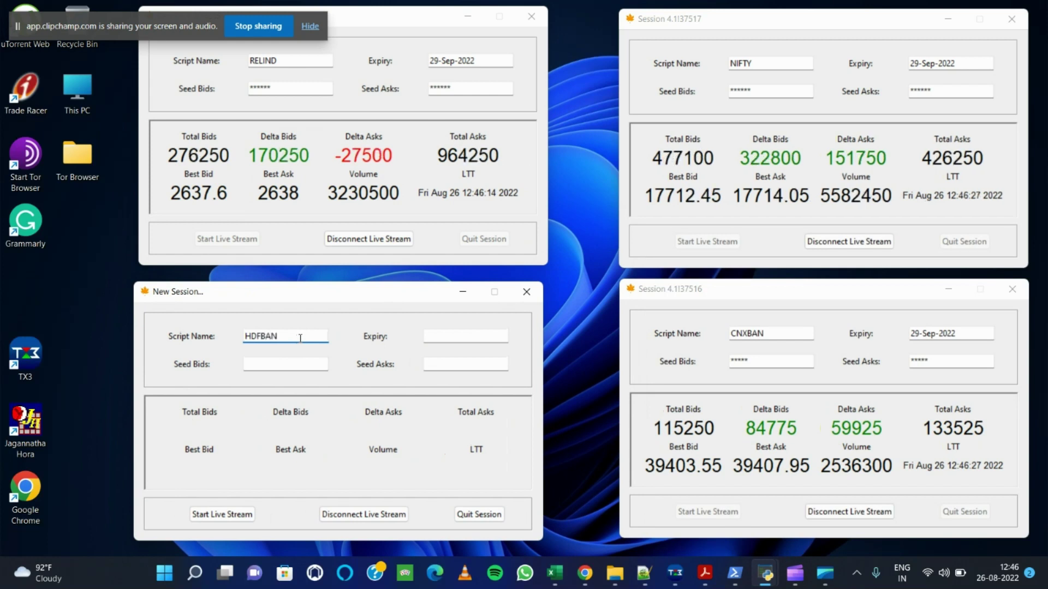
{"action": "type", "text": "N"}
Step: Set the HDFBAN session's expiry to 29-Sep-2022
{"action": "left_click", "coordinate": [443, 331]}
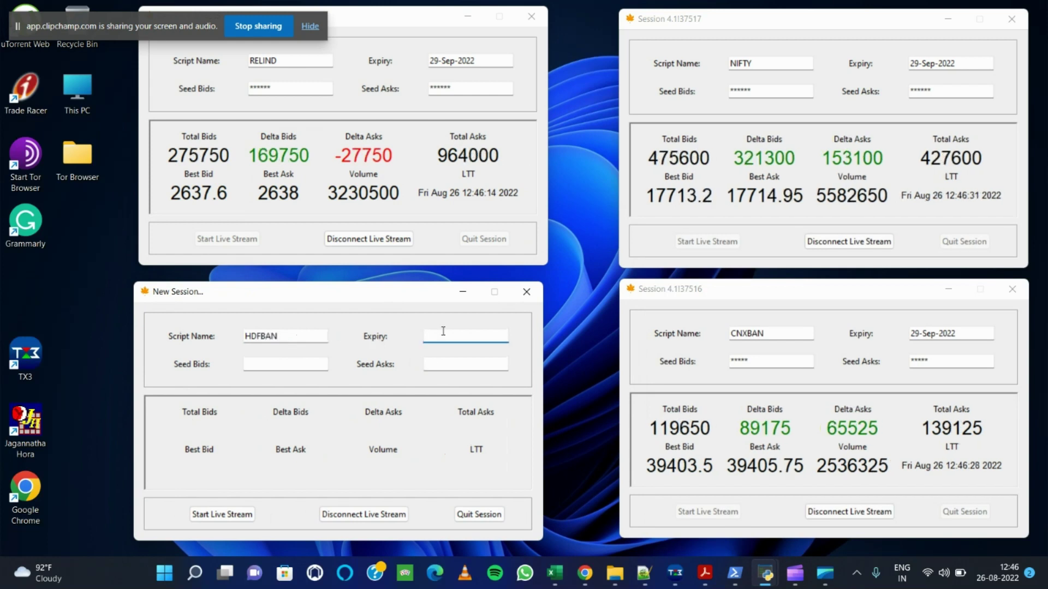
{"action": "type", "text": "29-"}
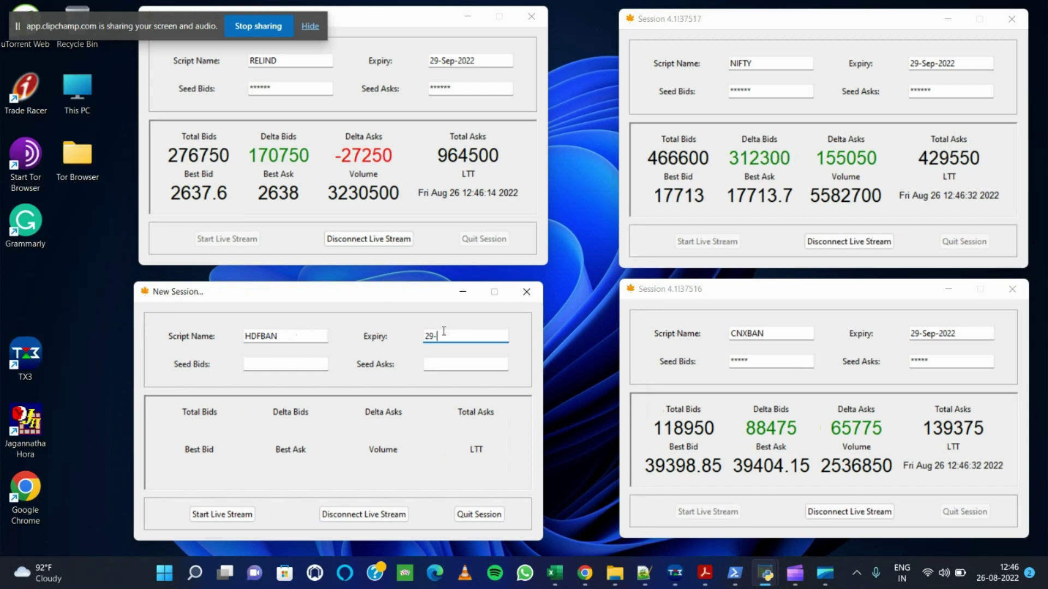
{"action": "type", "text": "sEP"}
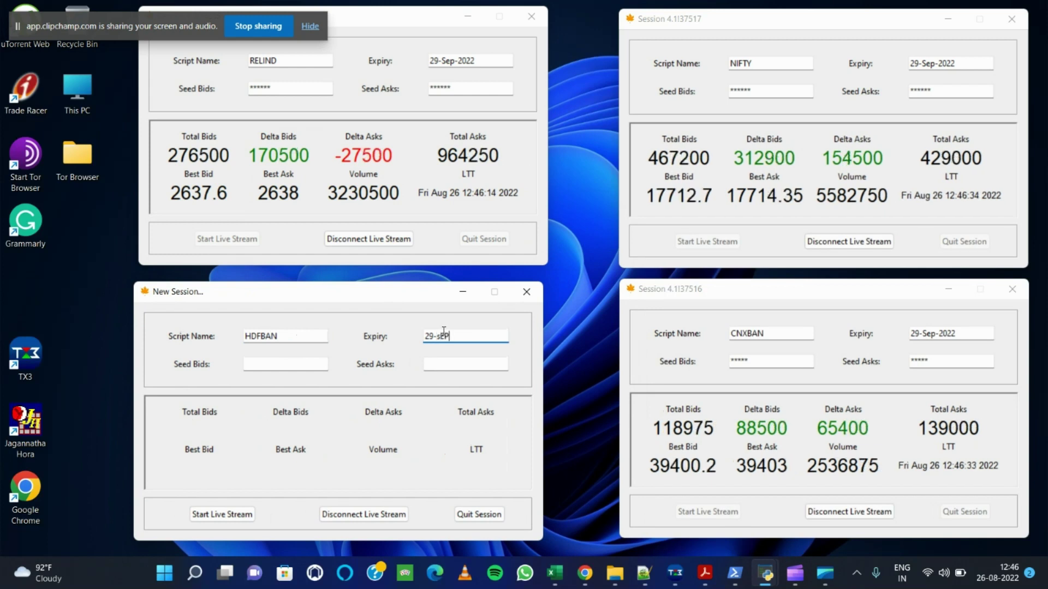
{"action": "key", "text": "BackSpace"}
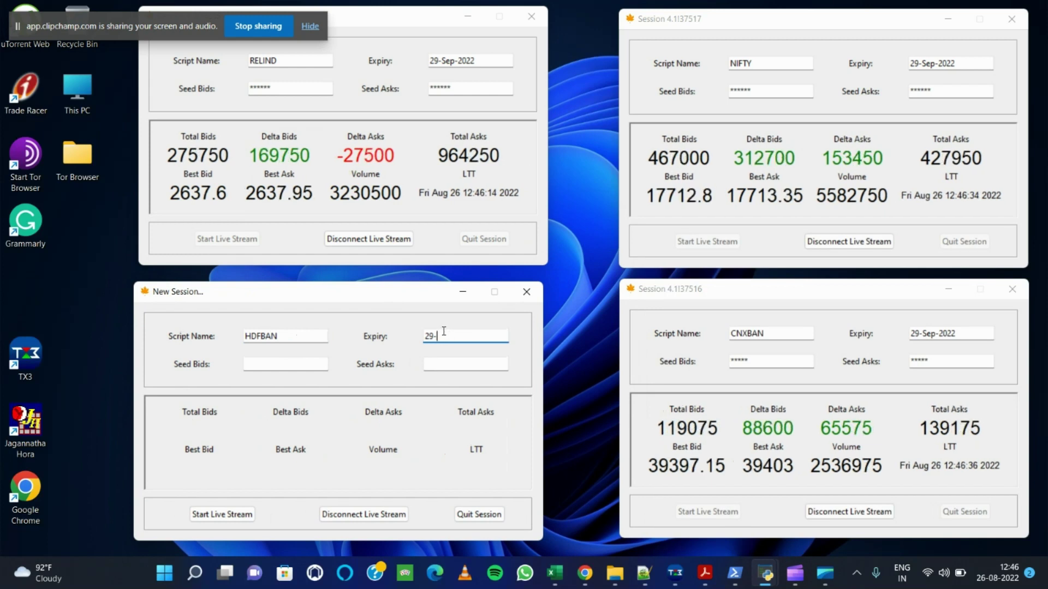
{"action": "type", "text": "Sep"}
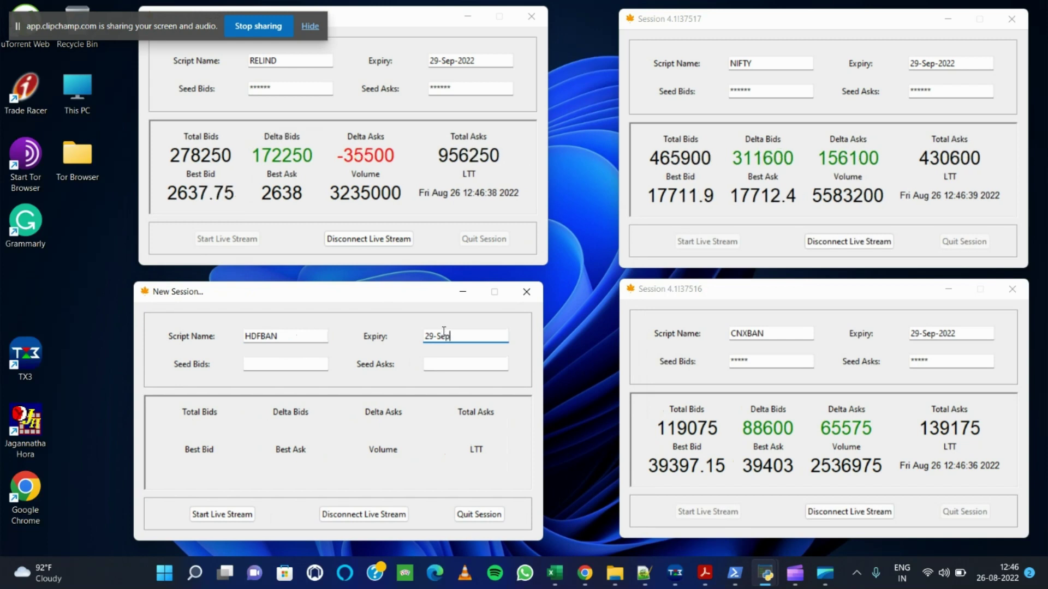
{"action": "type", "text": "-2022"}
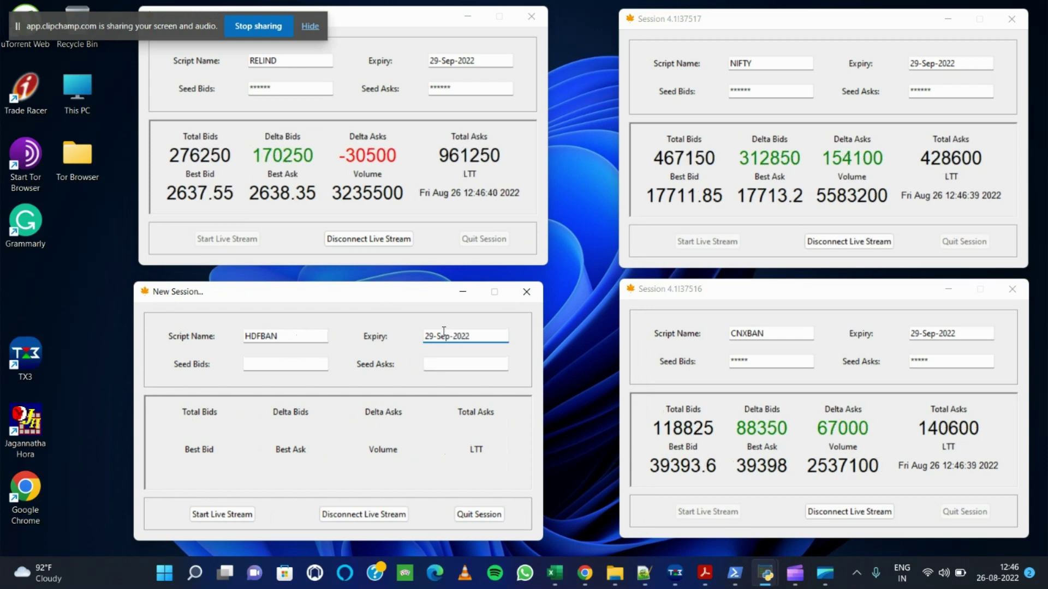
Step: Enter the seed bids and seed asks for the HDFBAN session
{"action": "left_click", "coordinate": [304, 364]}
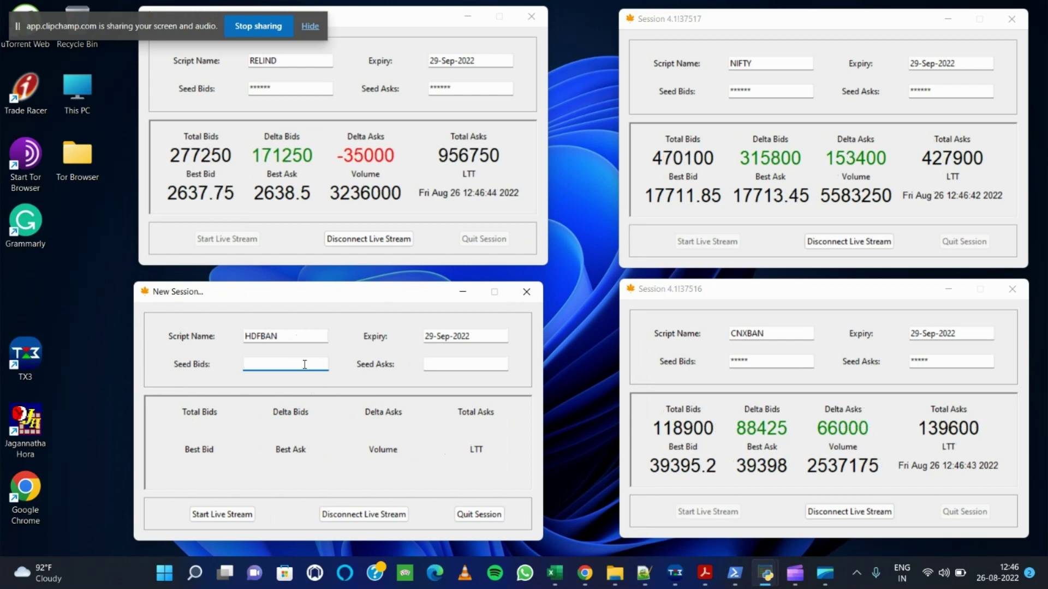
{"action": "type", "text": "10"}
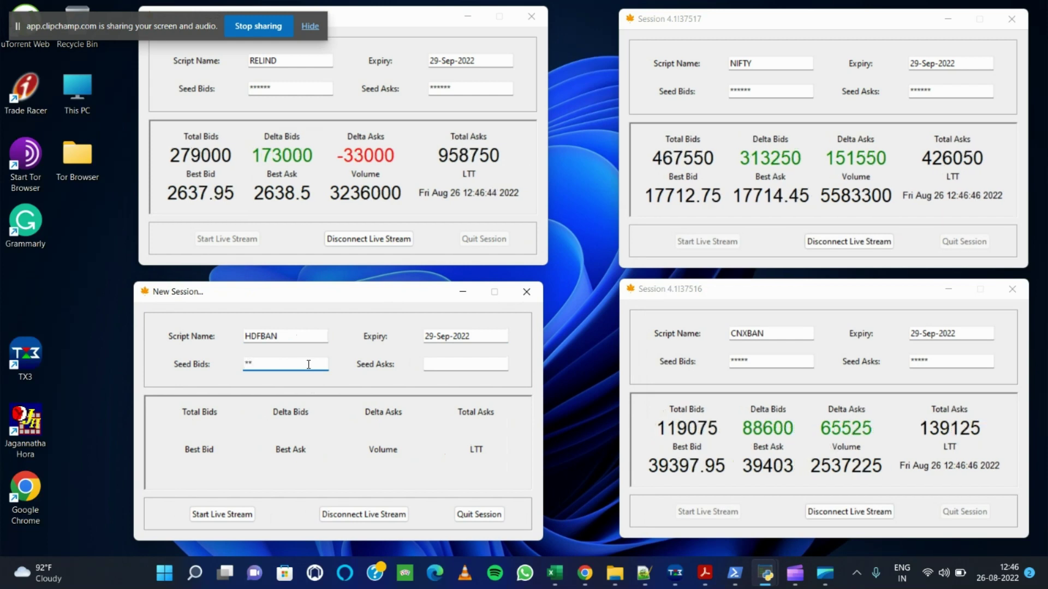
{"action": "type", "text": "0"}
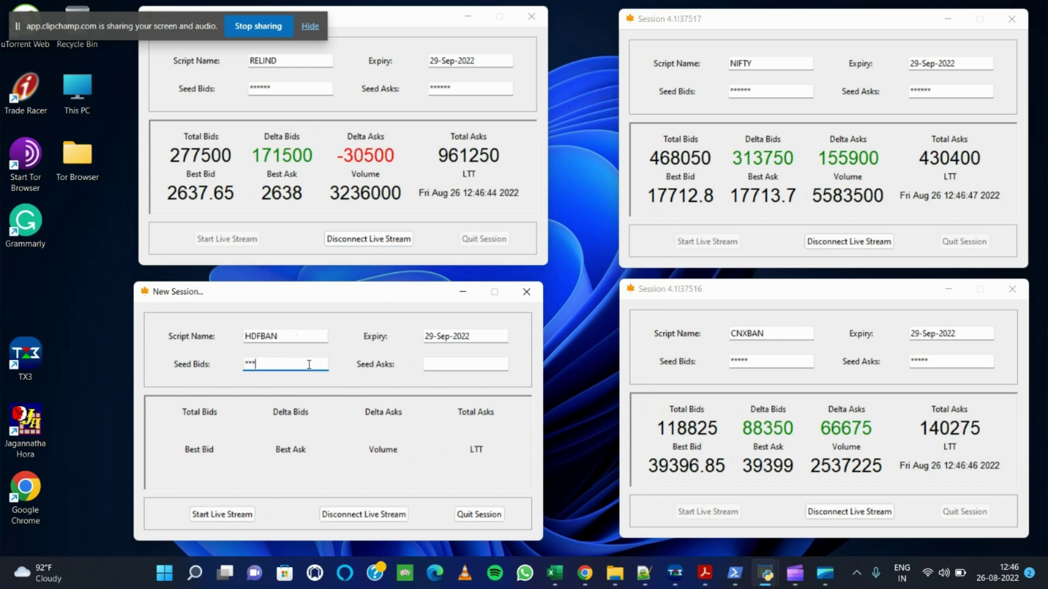
{"action": "type", "text": "00"}
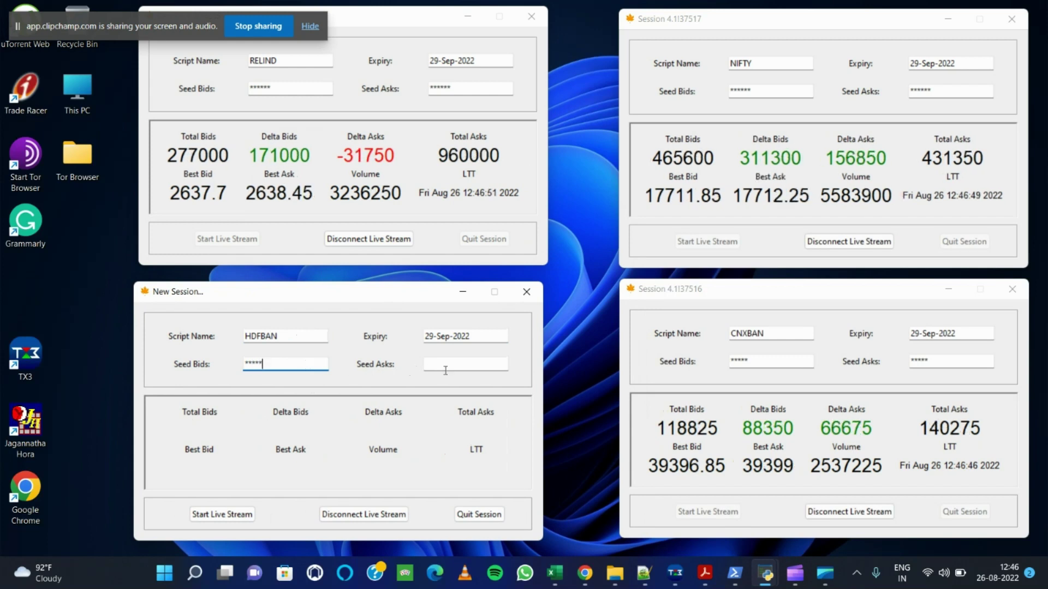
{"action": "left_click", "coordinate": [446, 370]}
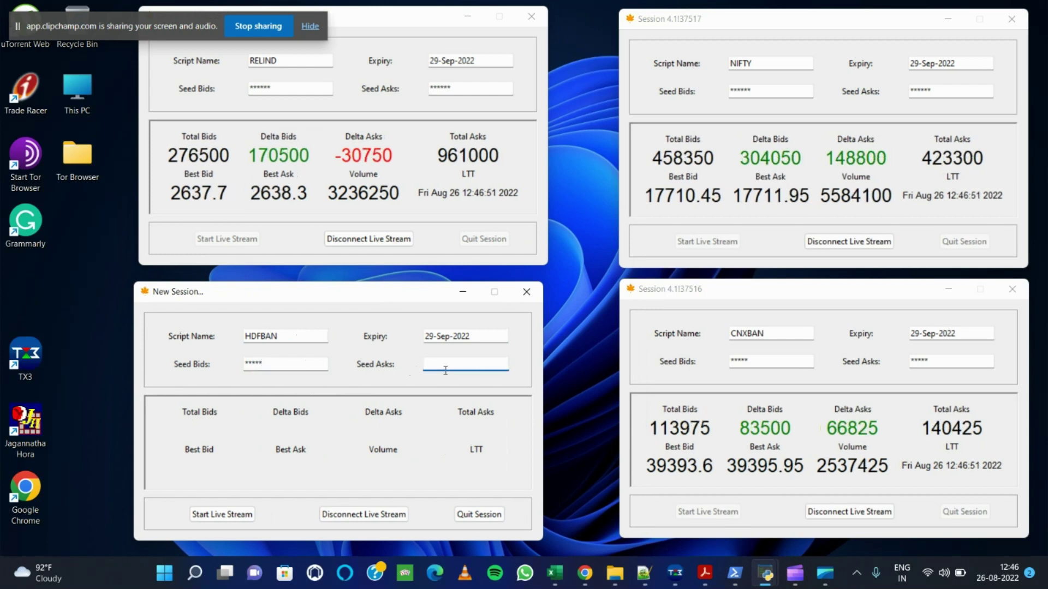
{"action": "type", "text": "10"}
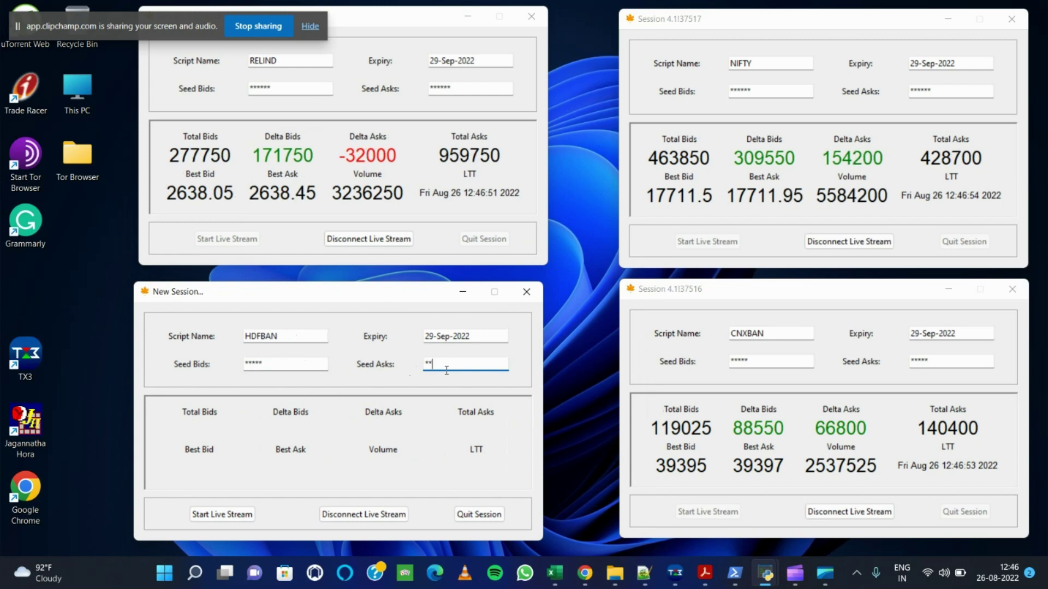
{"action": "type", "text": "00"}
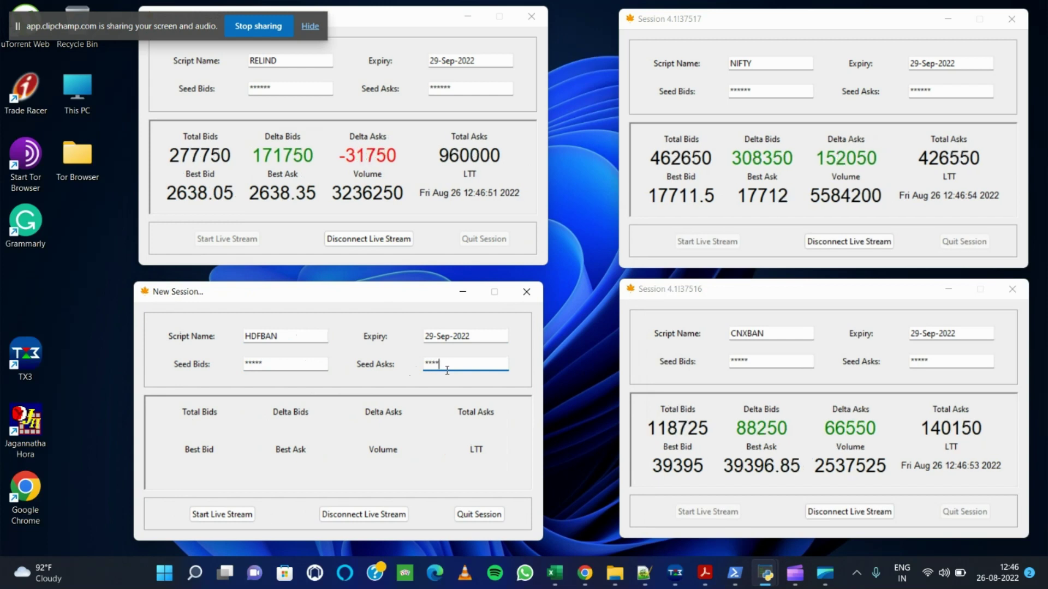
{"action": "type", "text": "000"}
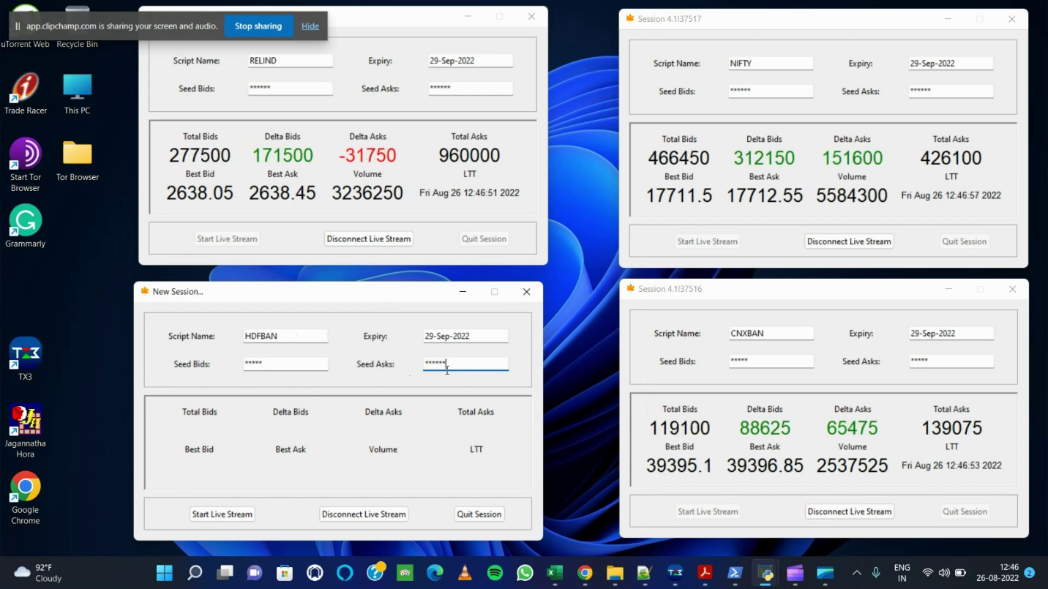
Step: Start the HDFBAN session's live stream and dismiss the ADANIPORTS news notification covering the CNXBAN session
{"action": "left_click", "coordinate": [218, 515]}
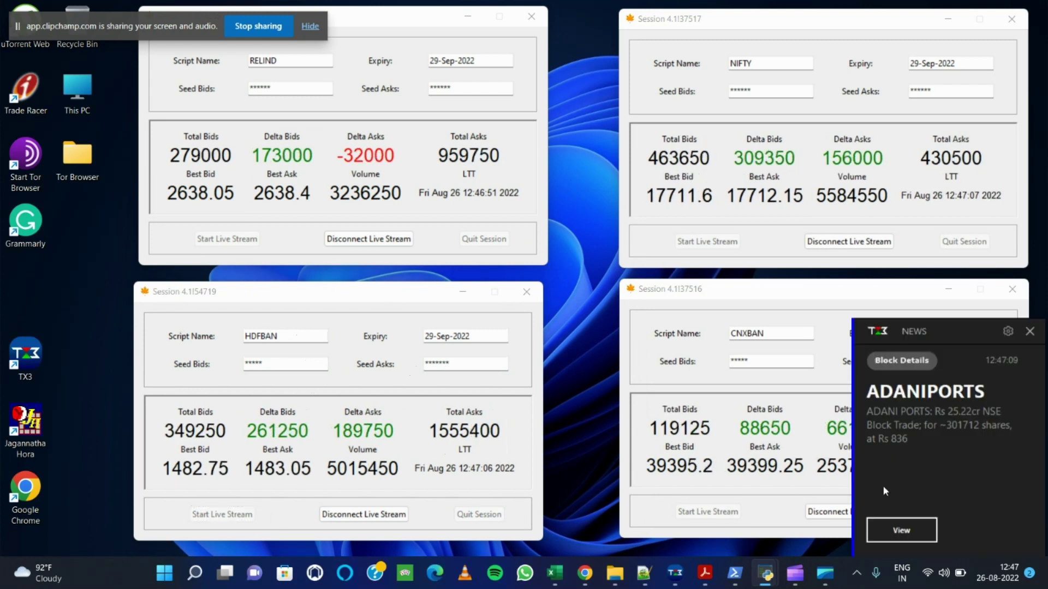
{"action": "left_click", "coordinate": [1030, 333]}
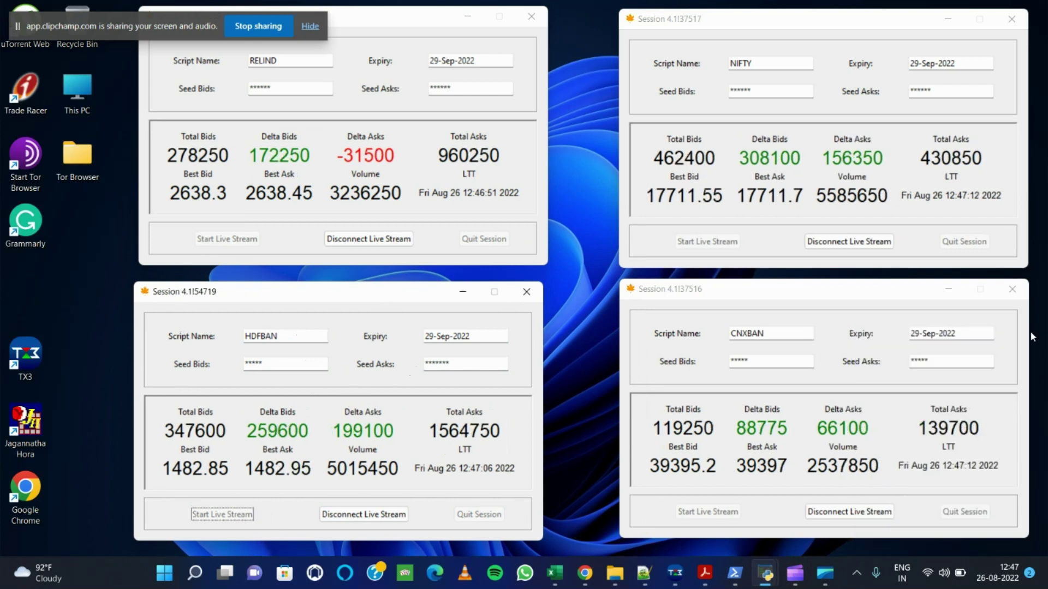